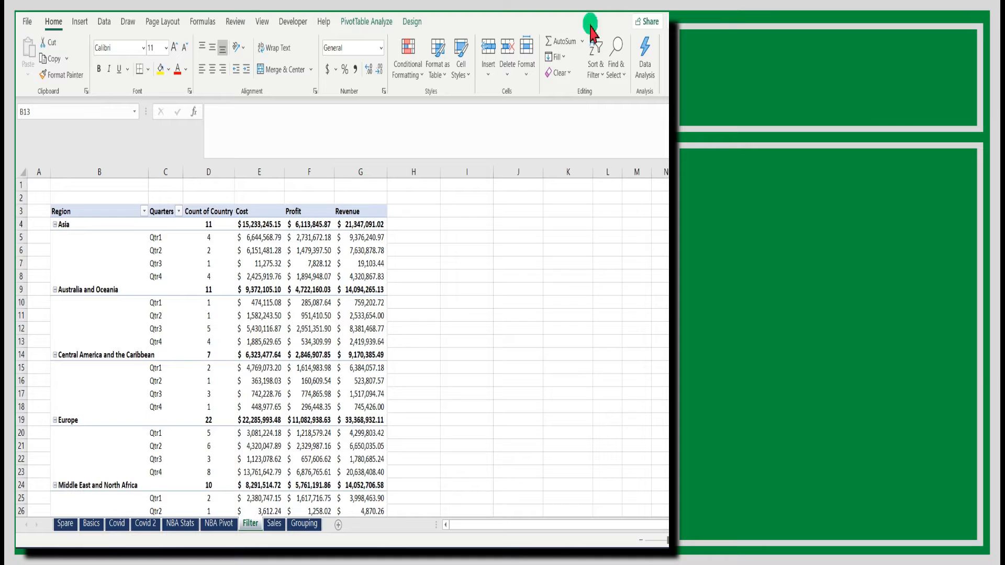
Open the PivotTable Options and review the Totals & Filters settings for filters
scroll(354, 369, "down", 5)
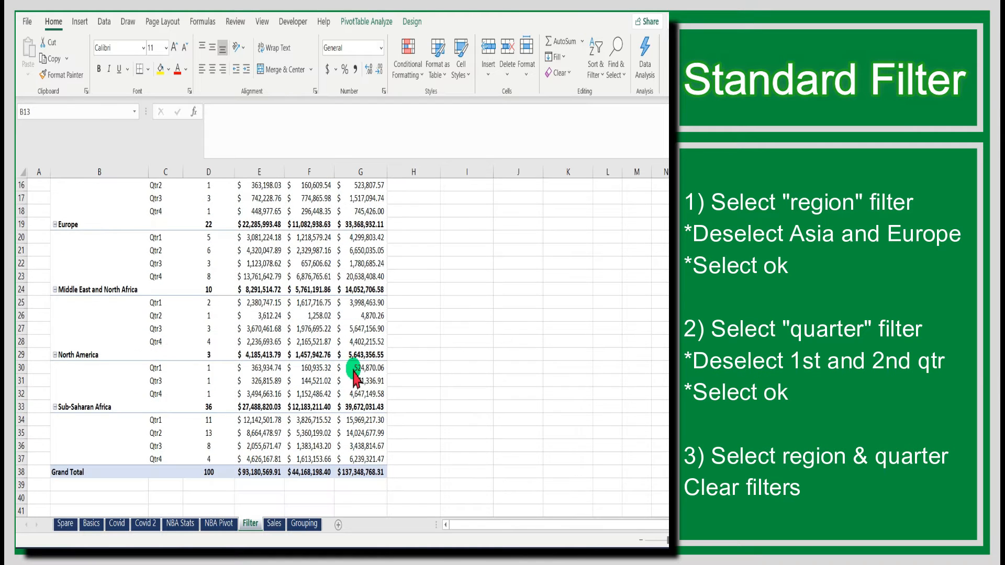
scroll(439, 394, "up", 3)
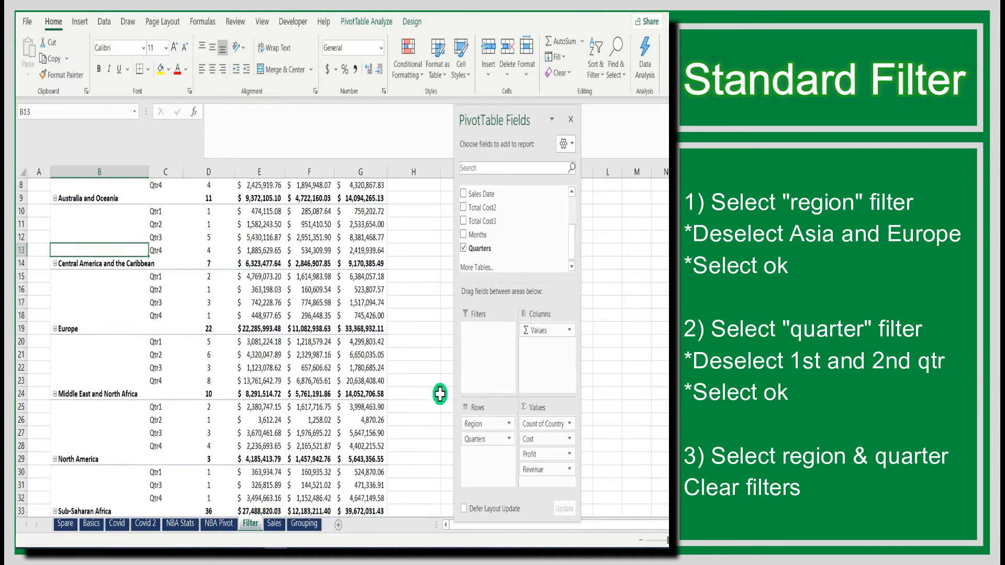
scroll(439, 394, "up", 3)
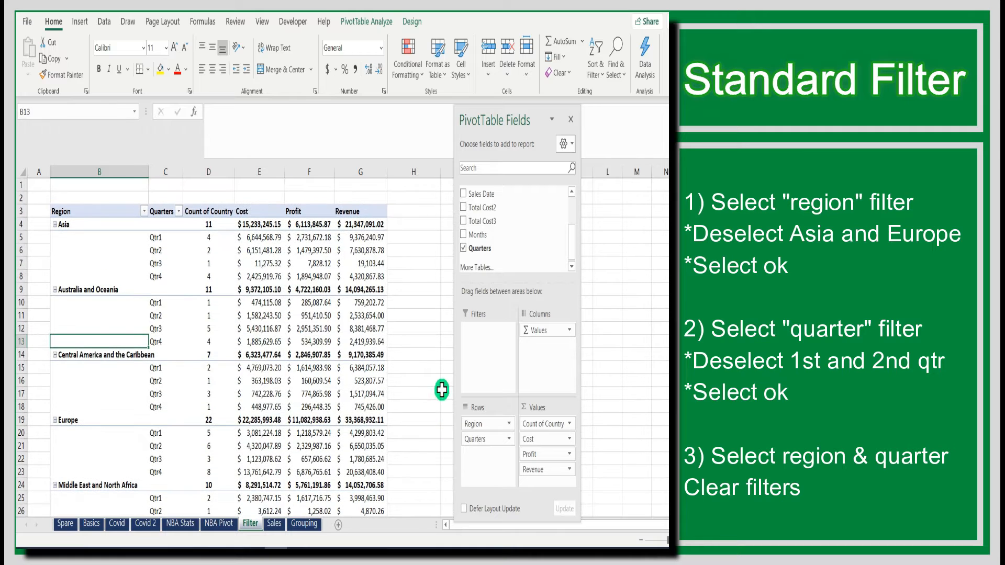
left_click(366, 22)
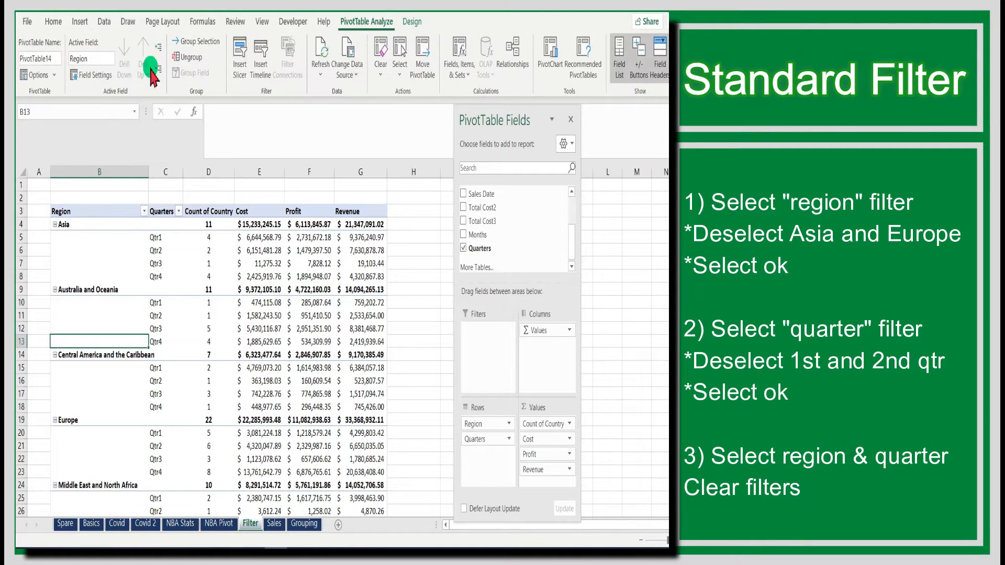
left_click(55, 75)
left_click(59, 88)
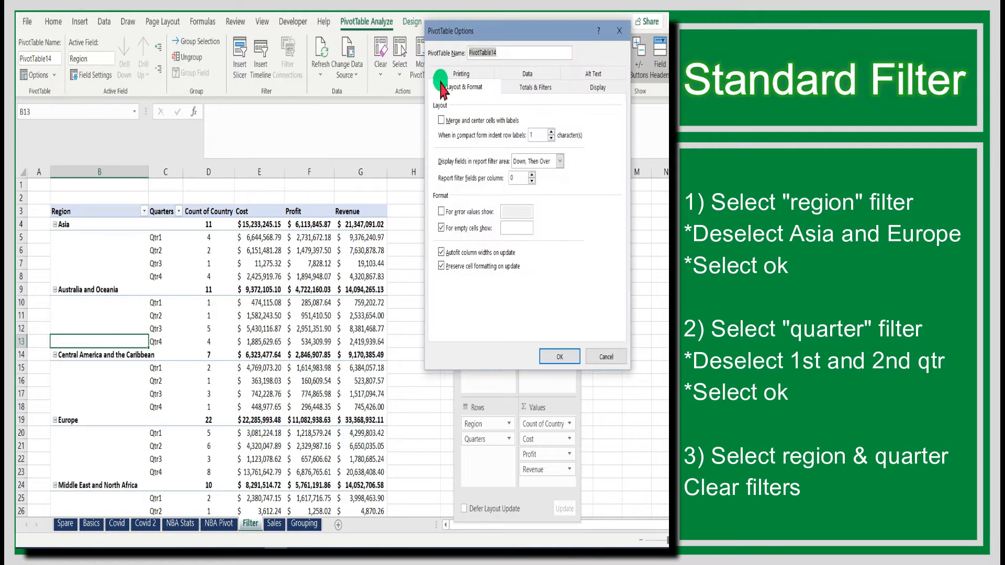
left_click(521, 85)
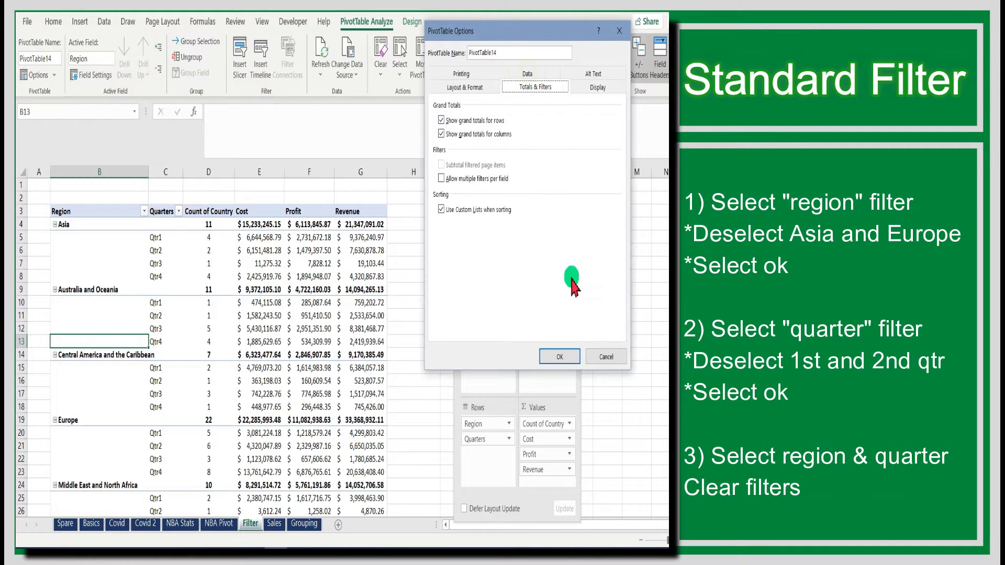
left_click(576, 354)
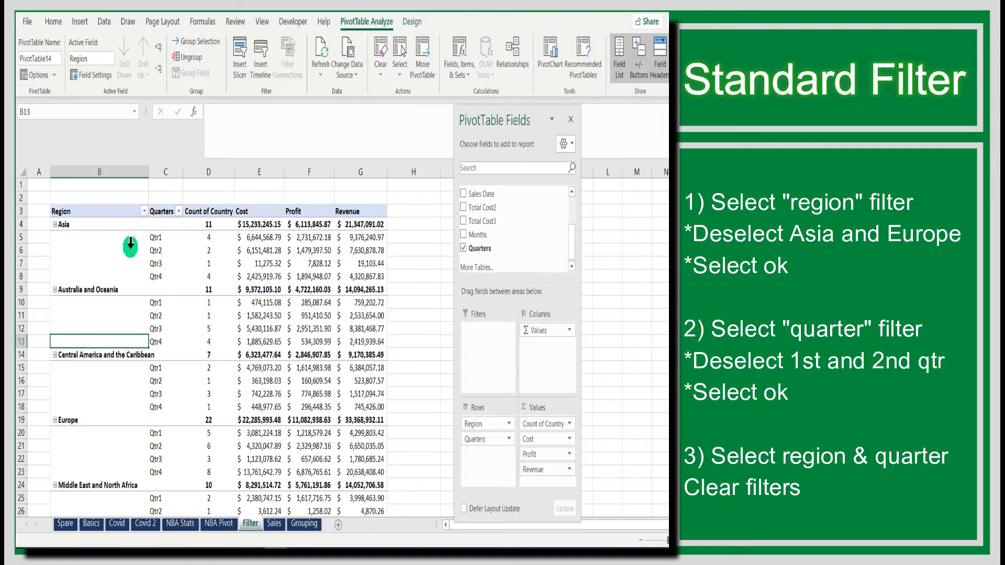
Filter the Region field to exclude Asia and Europe
left_click(112, 238)
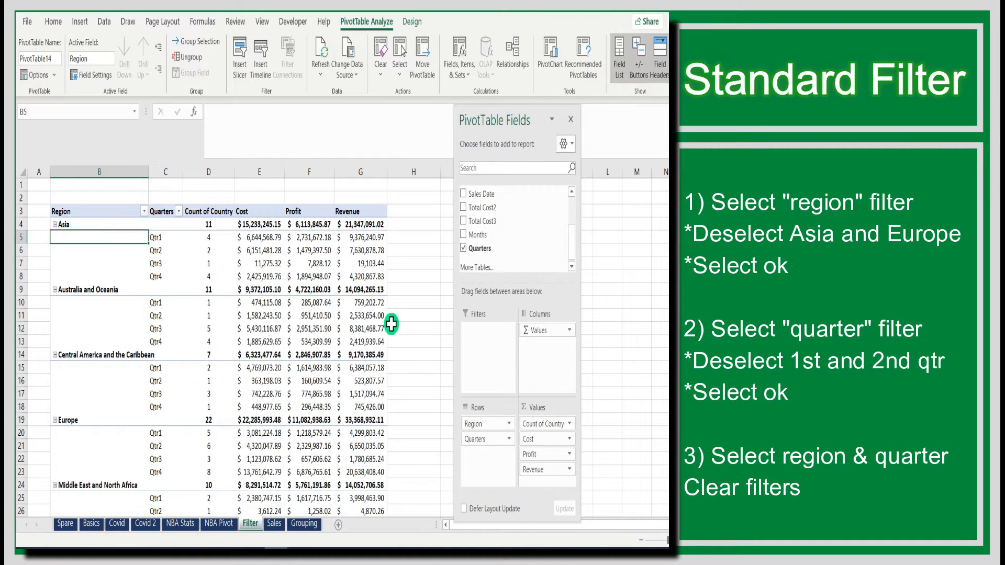
left_click(145, 214)
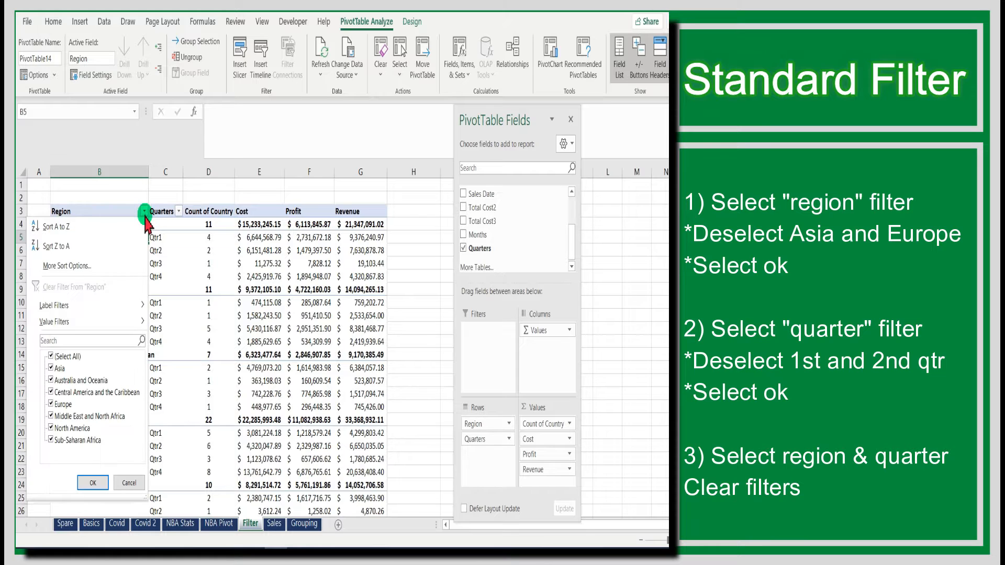
left_click(51, 368)
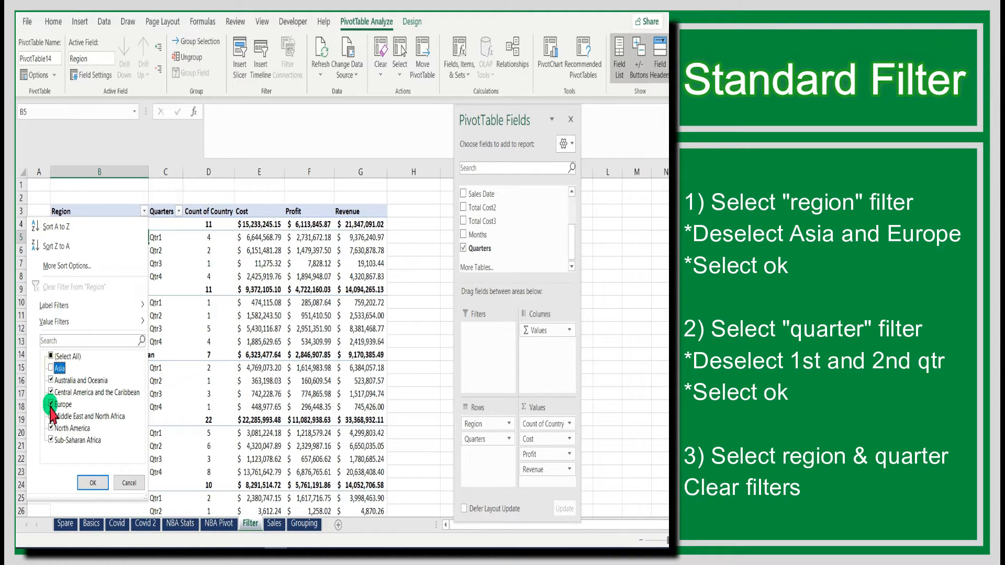
left_click(50, 406)
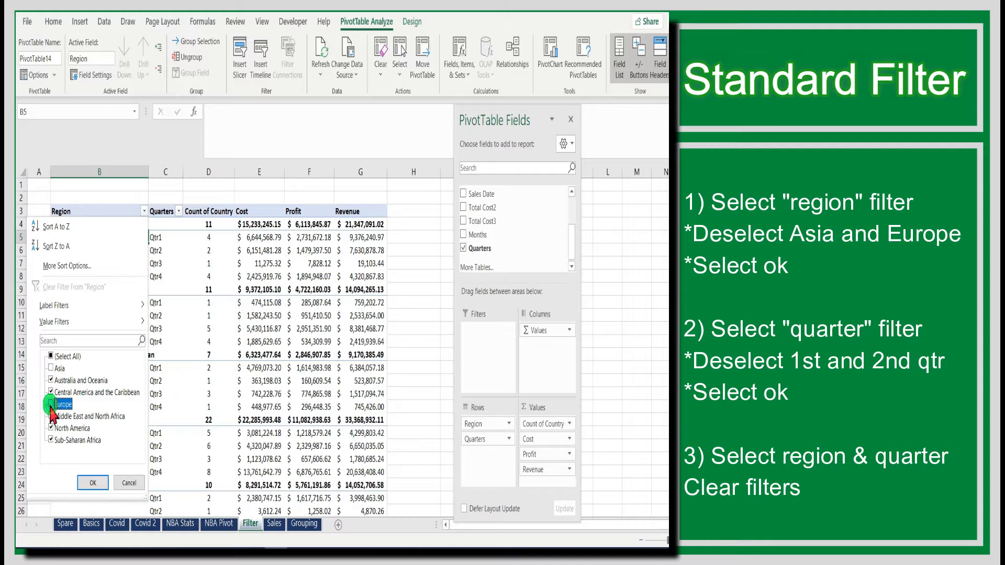
left_click(99, 482)
Filter the Quarters field to exclude Qtr1 and Qtr2
scroll(366, 461, "down", 2)
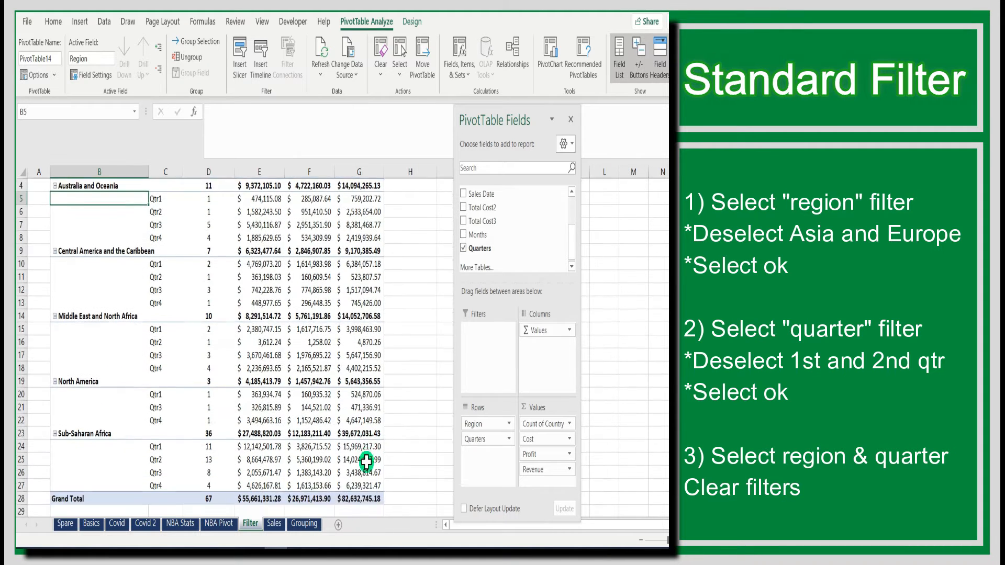
scroll(374, 464, "up", 1)
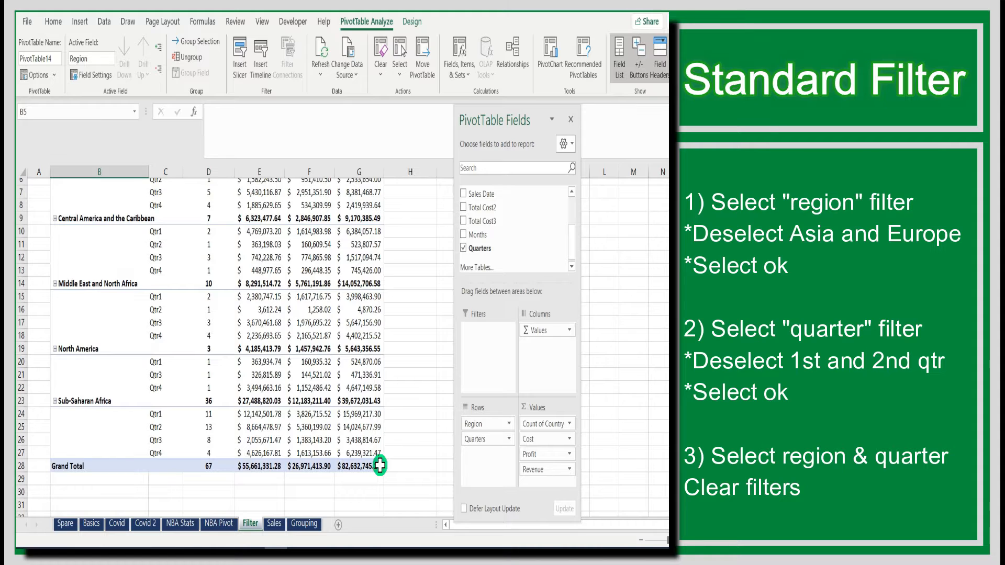
scroll(380, 465, "up", 2)
scroll(380, 464, "down", 1)
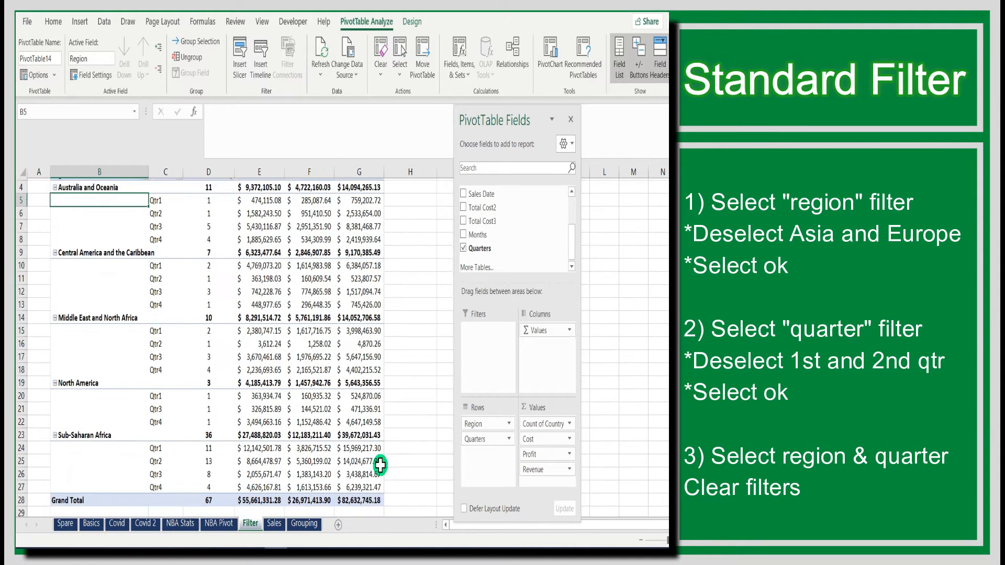
scroll(382, 465, "up", 1)
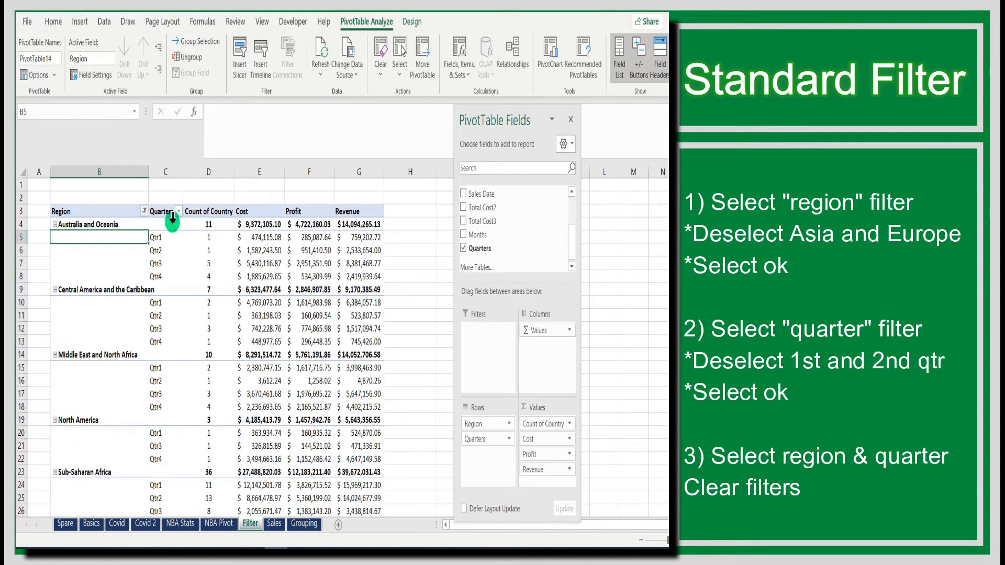
left_click(178, 211)
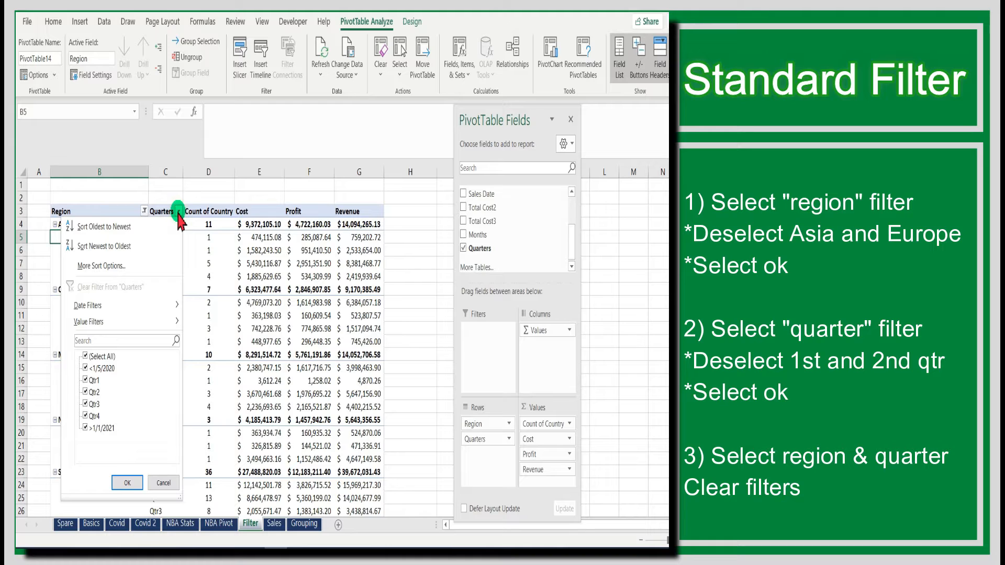
left_click(84, 380)
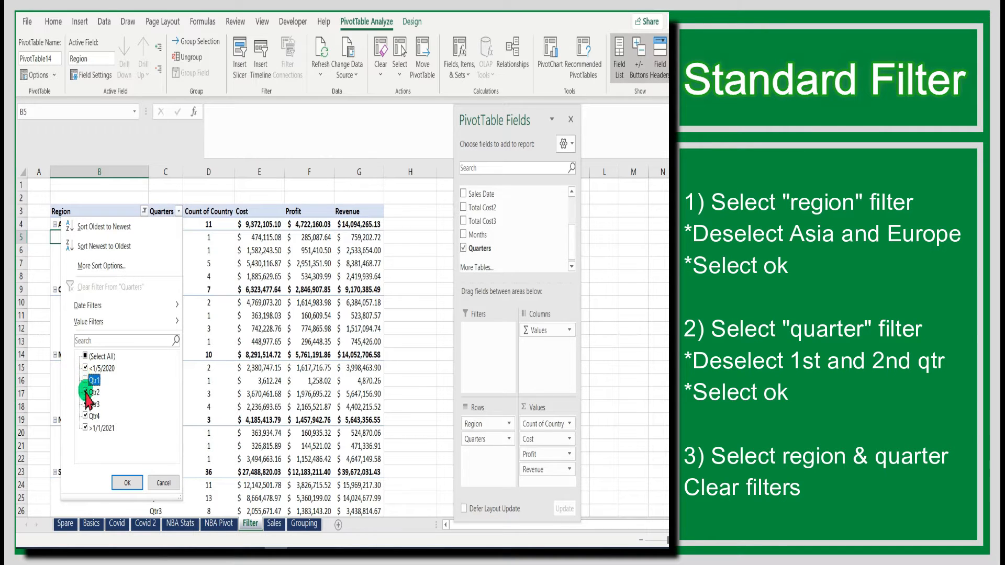
left_click(85, 392)
left_click(129, 481)
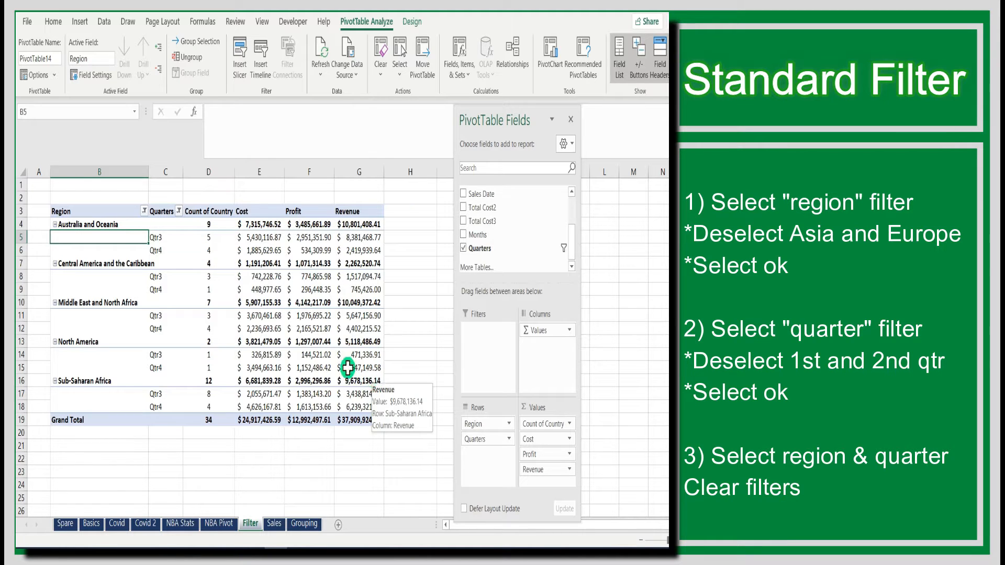
Clear the filter from the Region field
left_click(144, 211)
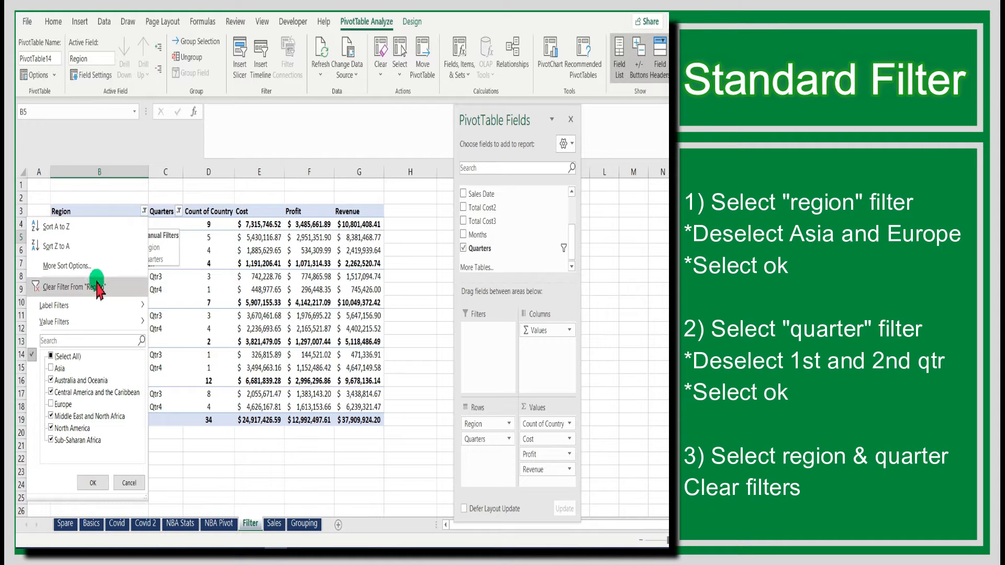
left_click(95, 288)
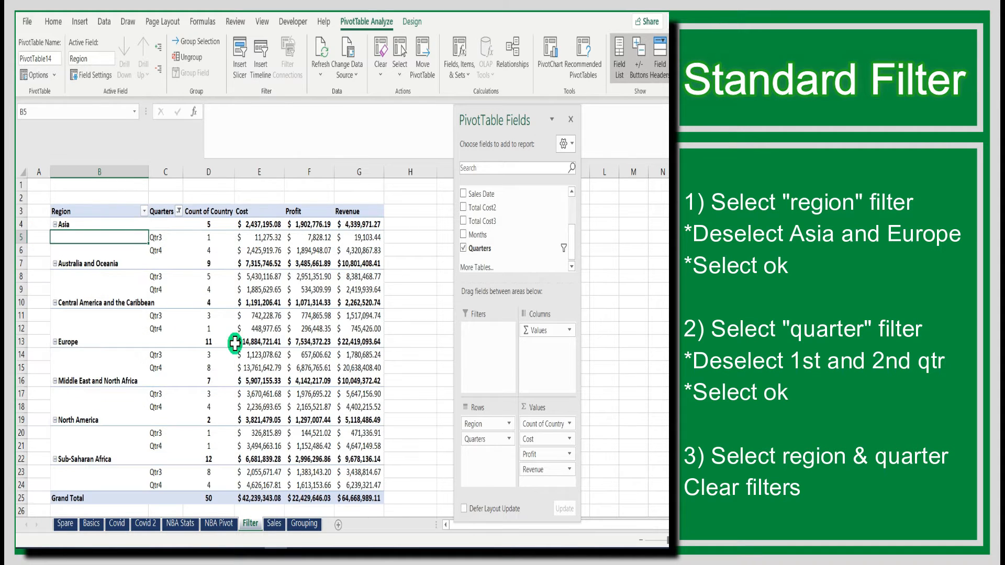
scroll(234, 343, "down", 1)
scroll(235, 344, "up", 1)
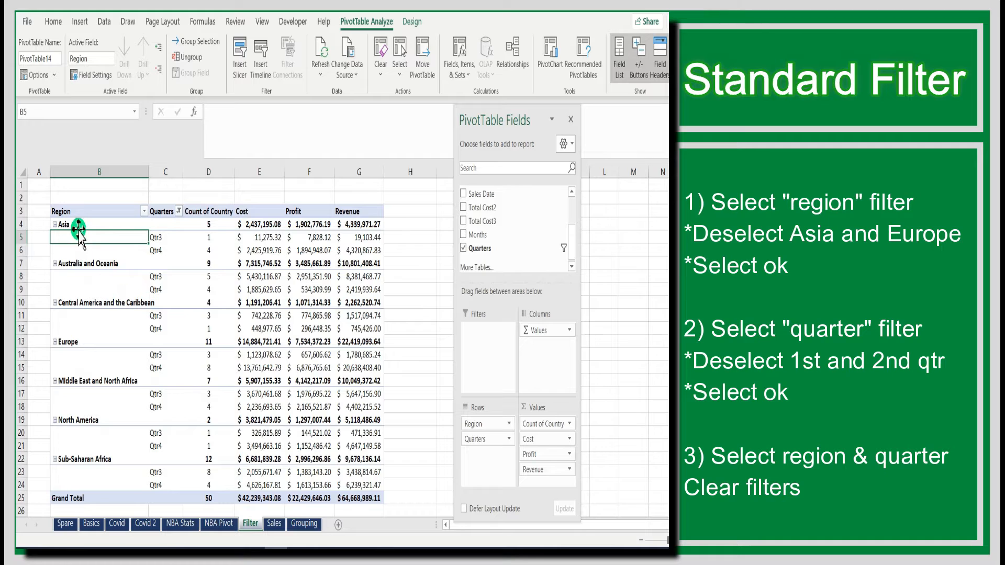
Clear the filter from the Quarters field
left_click(73, 342)
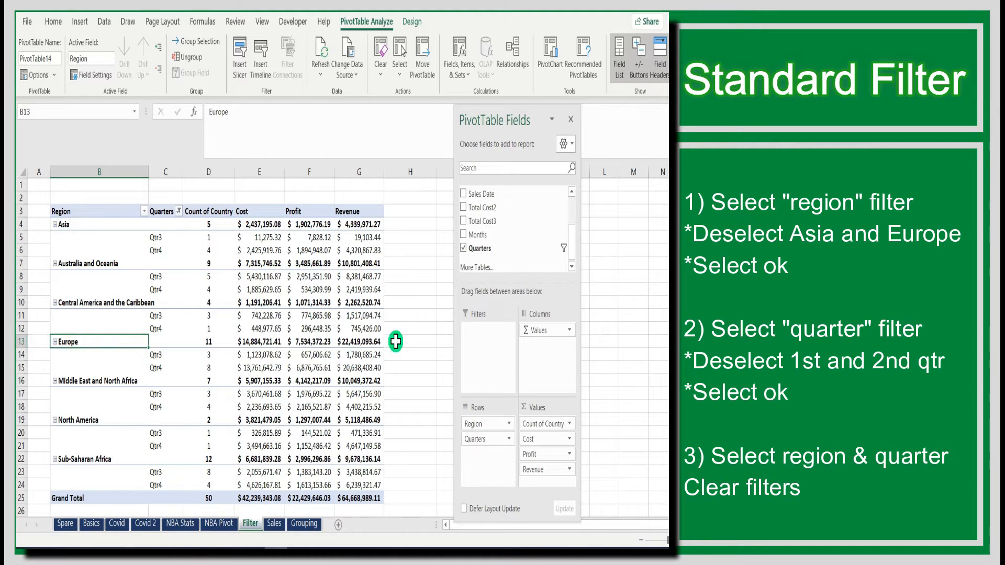
left_click(179, 211)
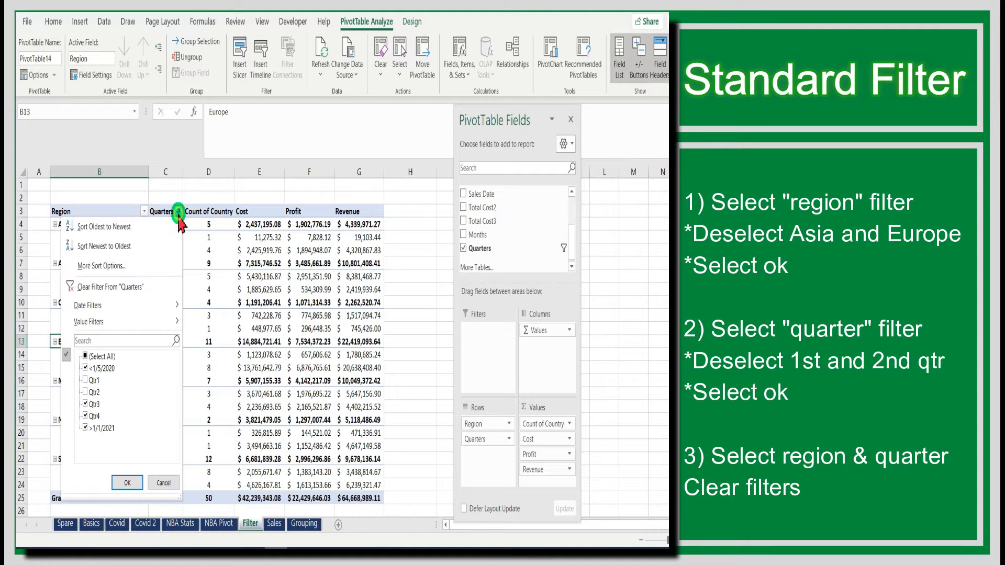
left_click(81, 286)
Select the Grand Total Cost, Profit and Revenue values to examine their totals
scroll(264, 351, "down", 6)
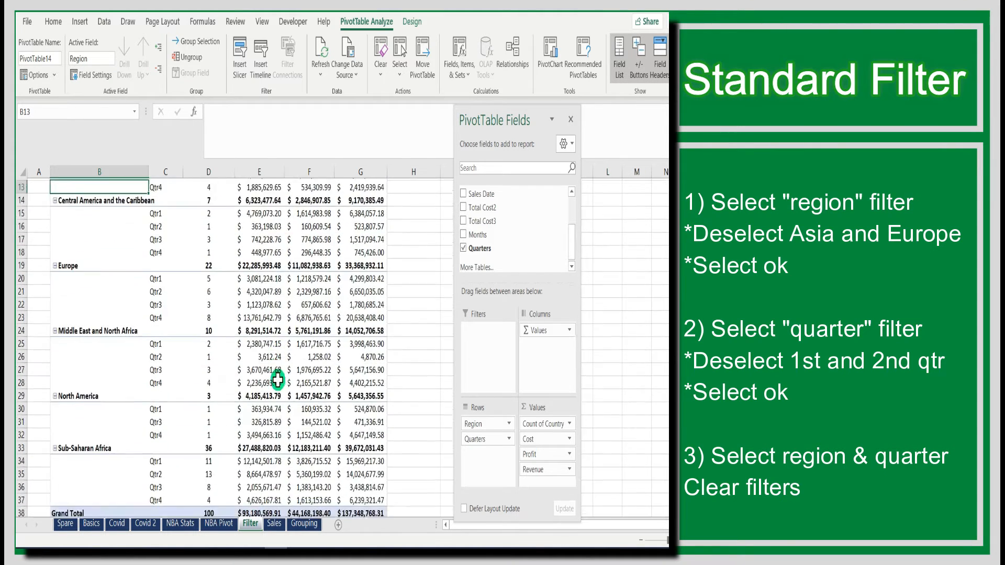
left_click_drag(247, 428, 359, 426)
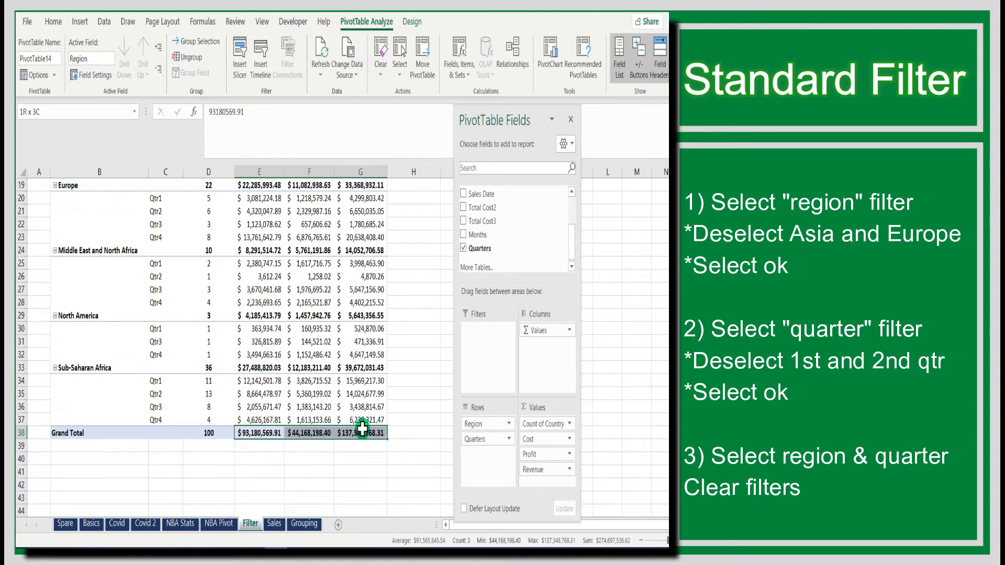
scroll(366, 428, "up", 4)
scroll(370, 428, "up", 2)
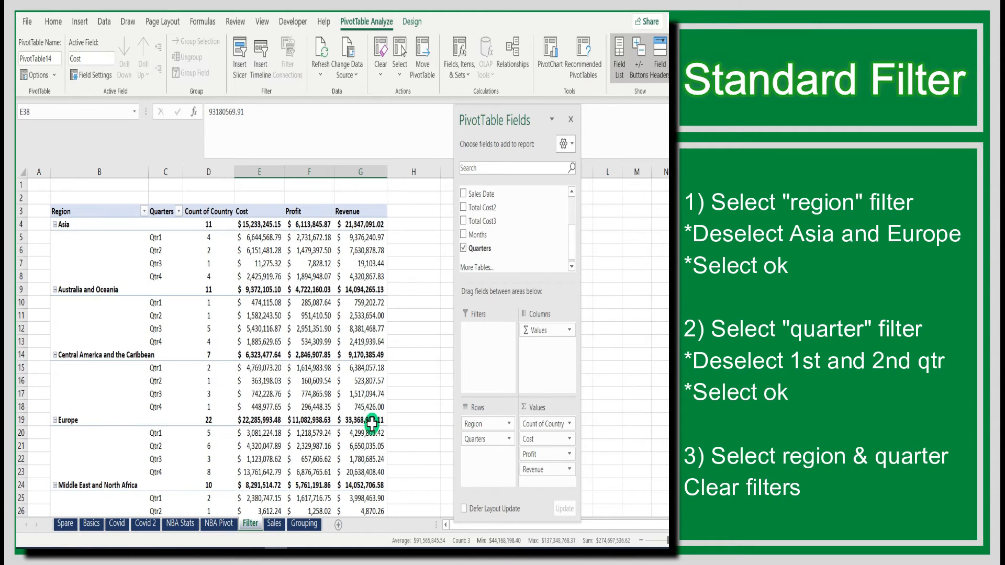
left_click(413, 366)
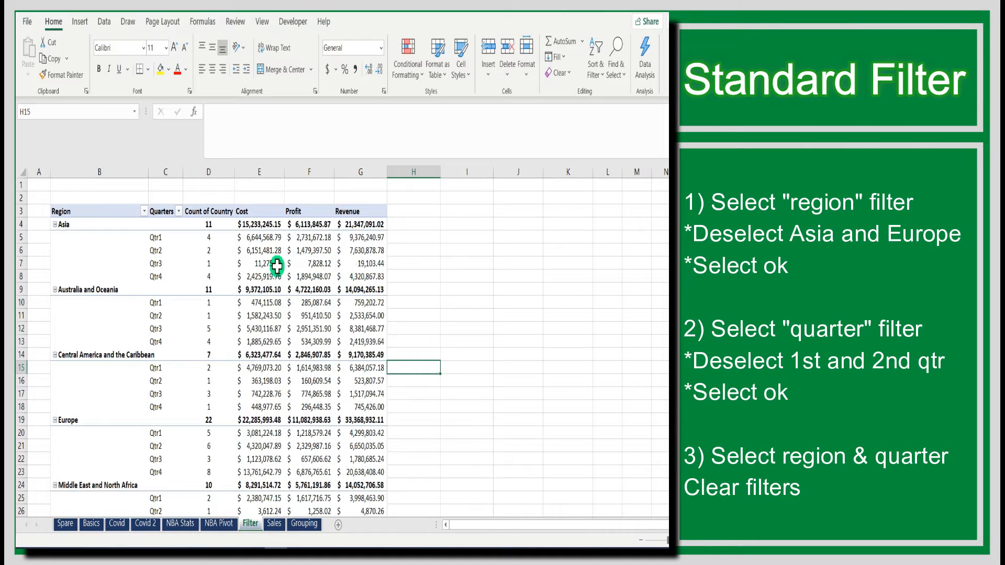
Apply a Region label filter showing only regions that begin with "a"
left_click(144, 211)
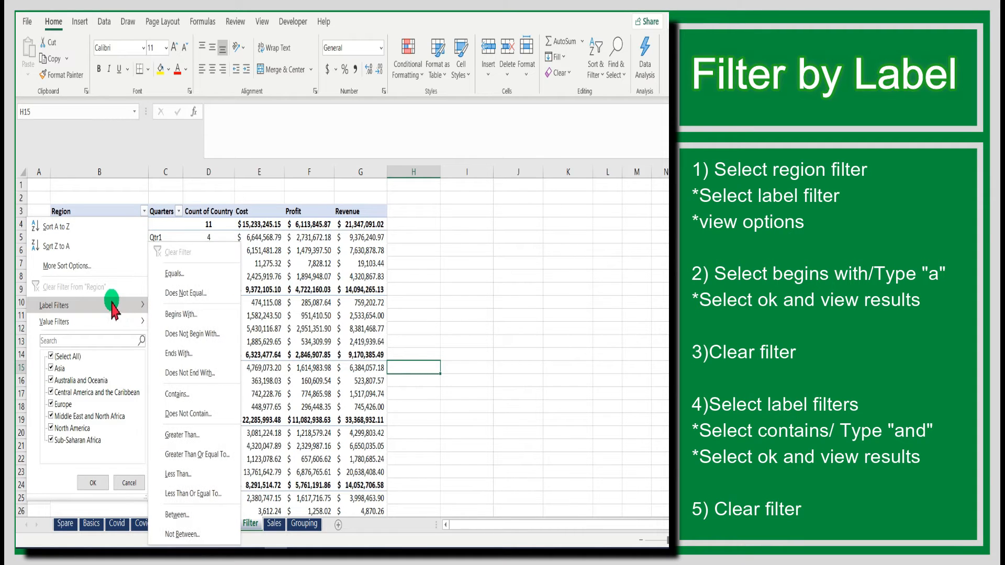
left_click(69, 305)
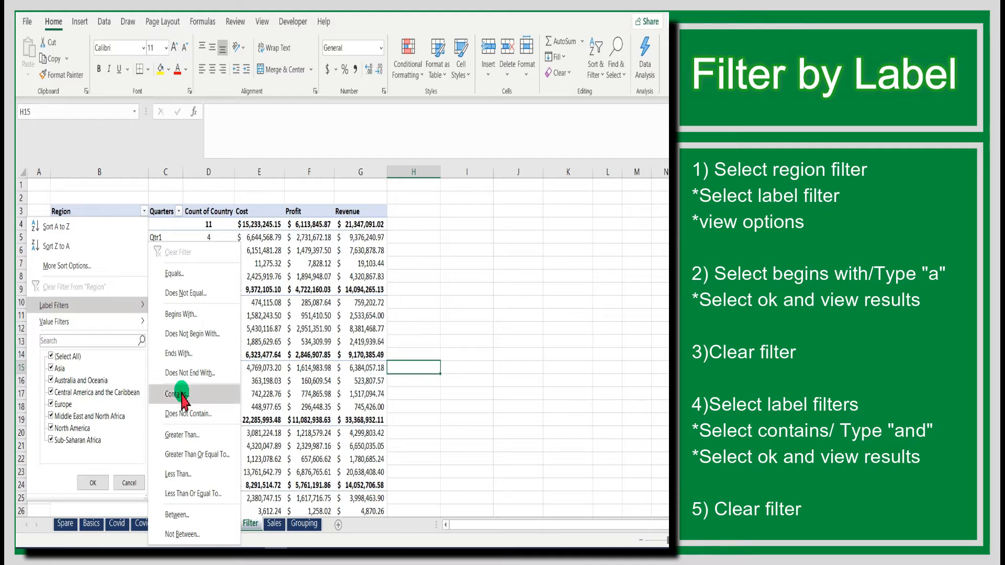
left_click(178, 314)
left_click(445, 188)
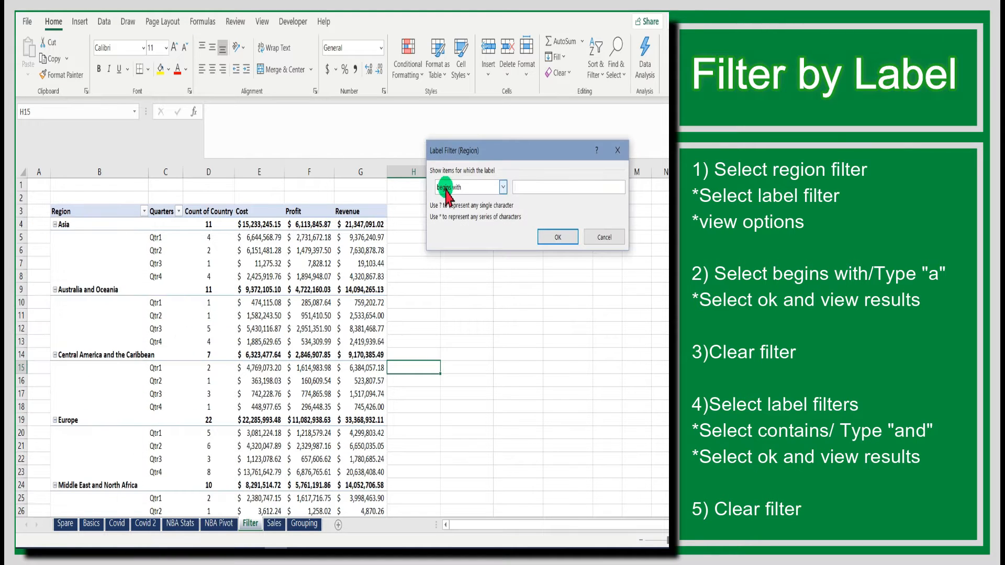
left_click(544, 234)
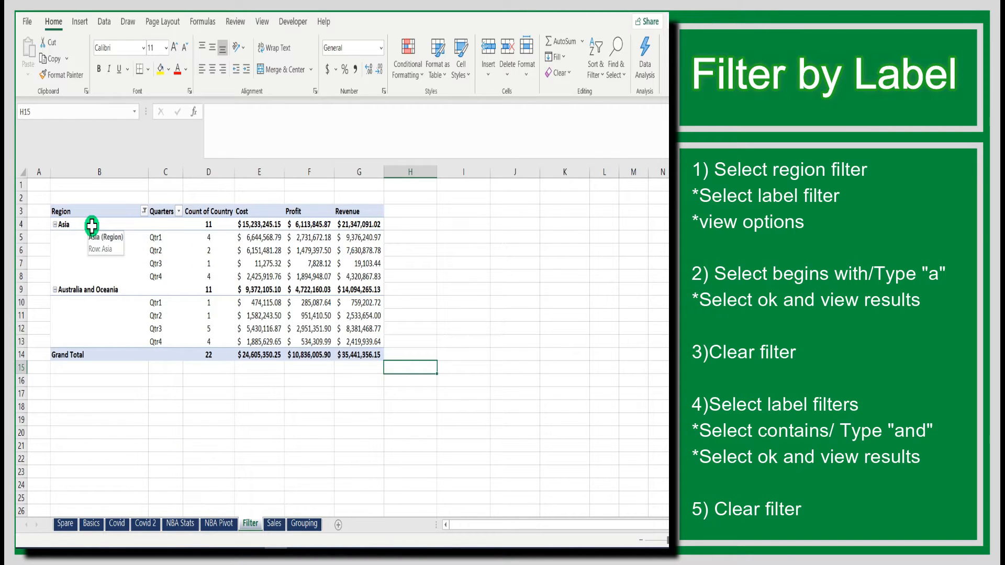
left_click(88, 225)
left_click(83, 290, "ctrl")
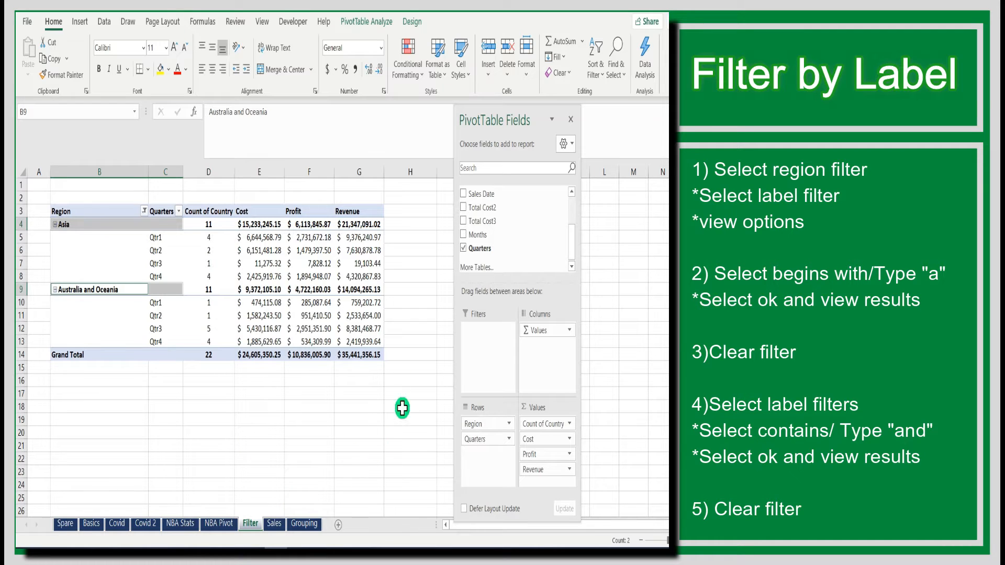
Clear the label filter from the Region field
left_click(144, 212)
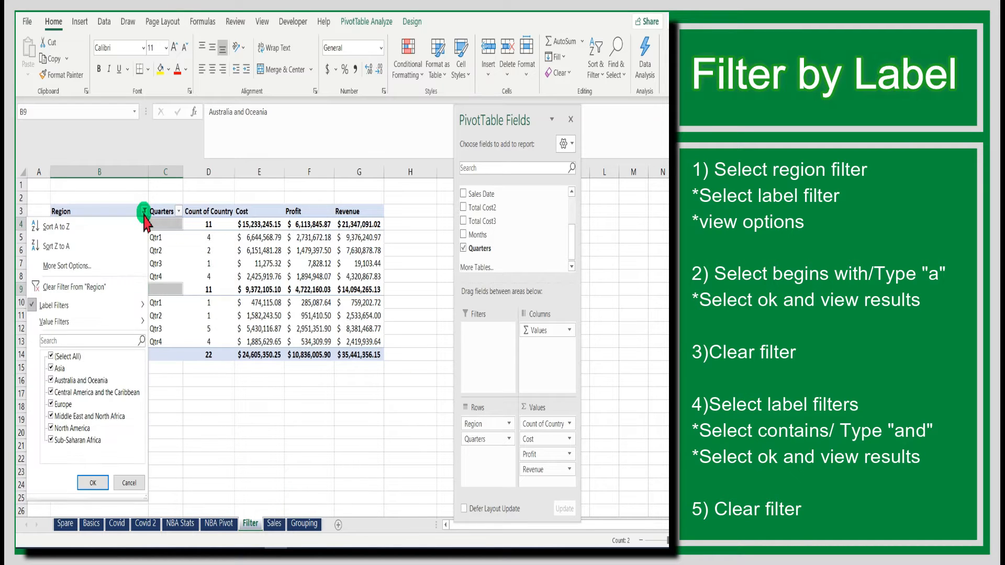
left_click(81, 287)
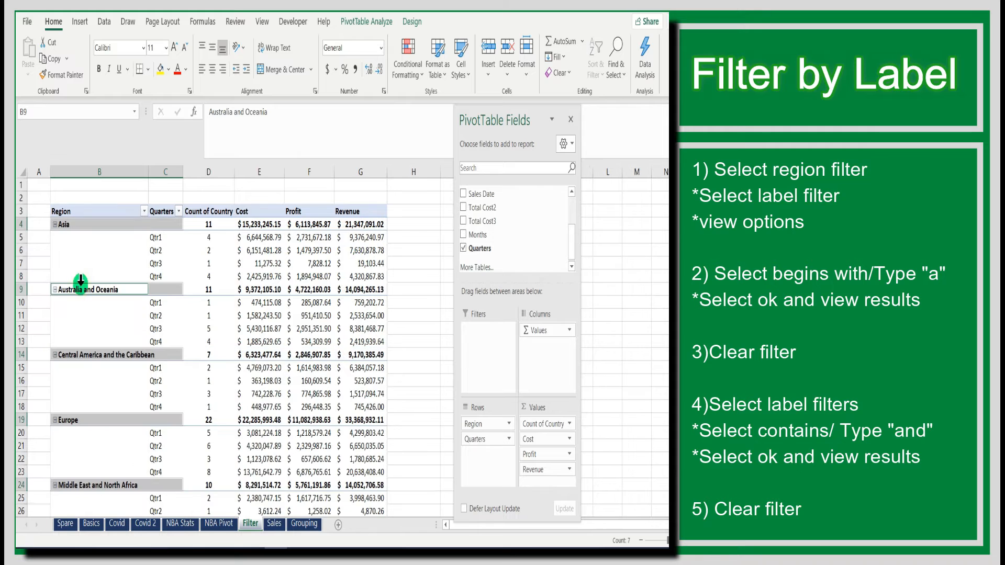
scroll(384, 340, "down", 4)
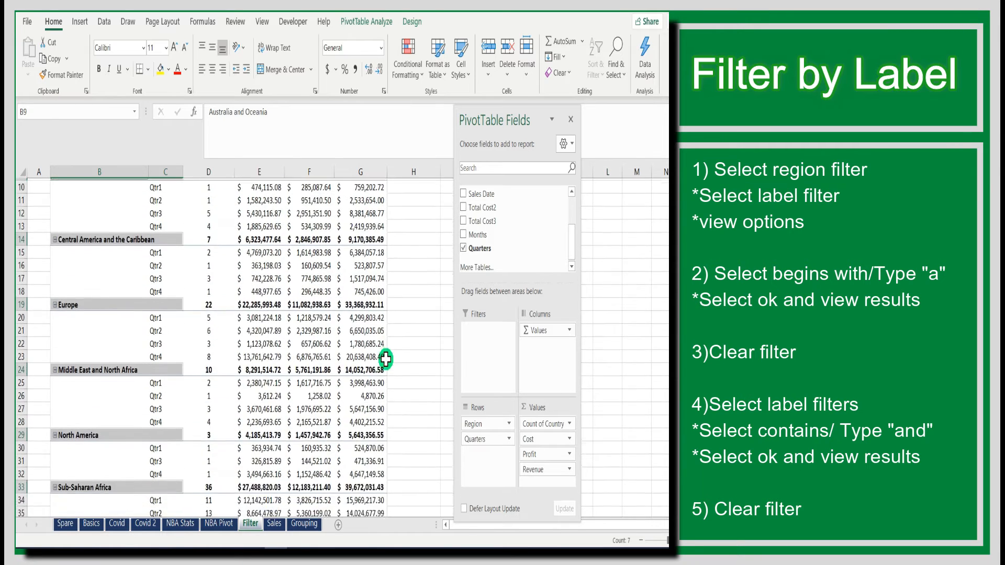
Apply a Region label filter showing only regions that contain "and"
scroll(384, 359, "up", 3)
scroll(385, 359, "up", 1)
left_click(144, 211)
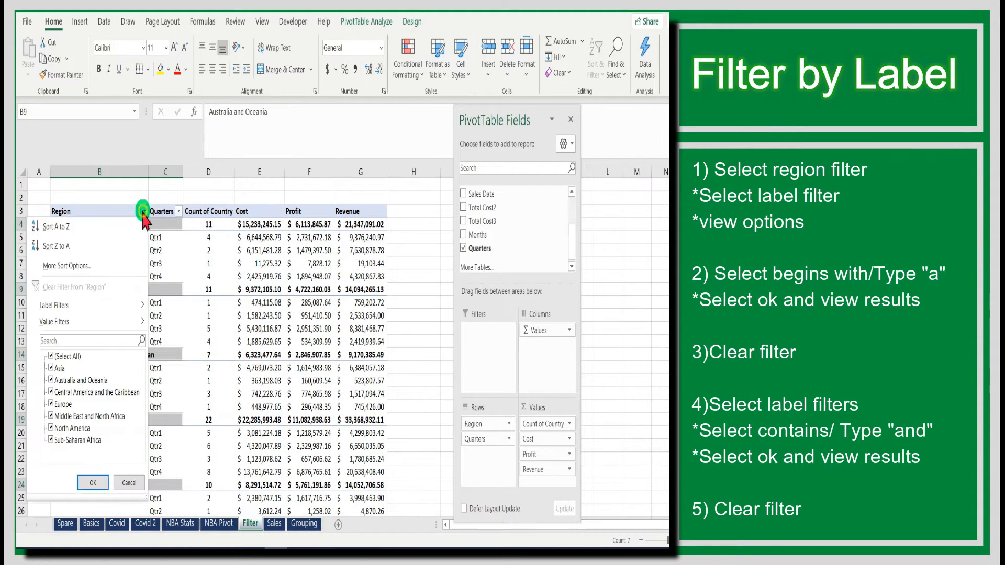
mouse_move(88, 314)
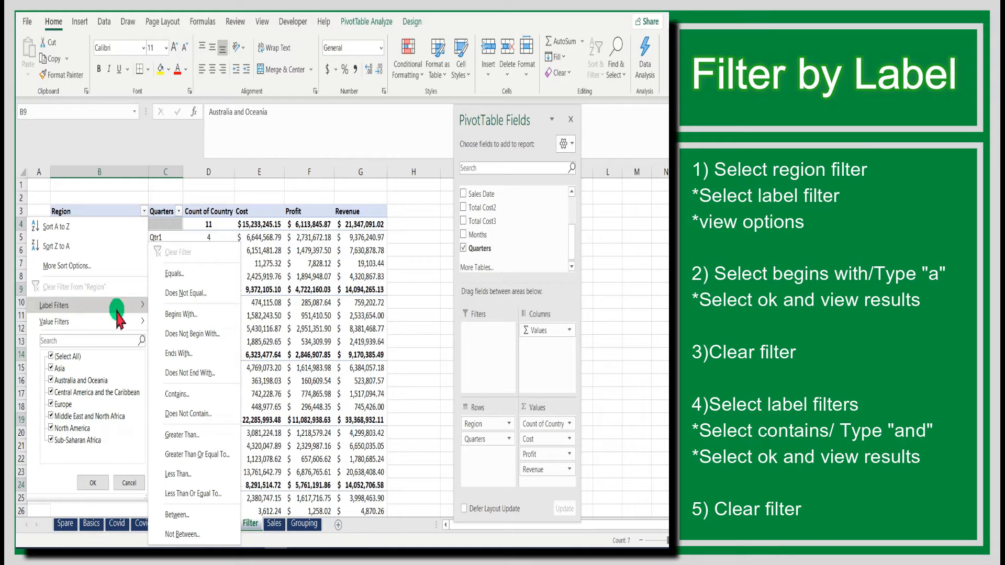
left_click(170, 402)
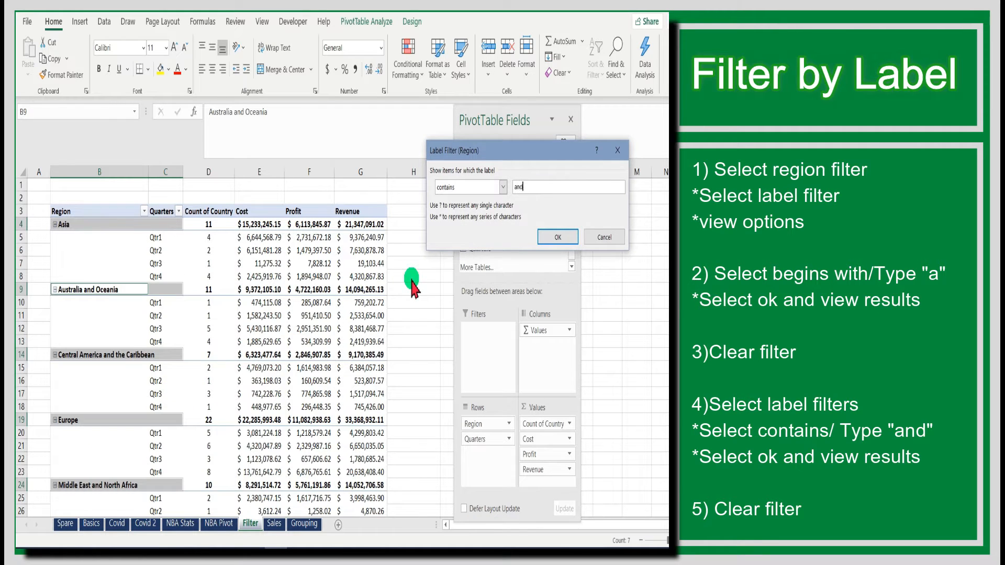
left_click(558, 237)
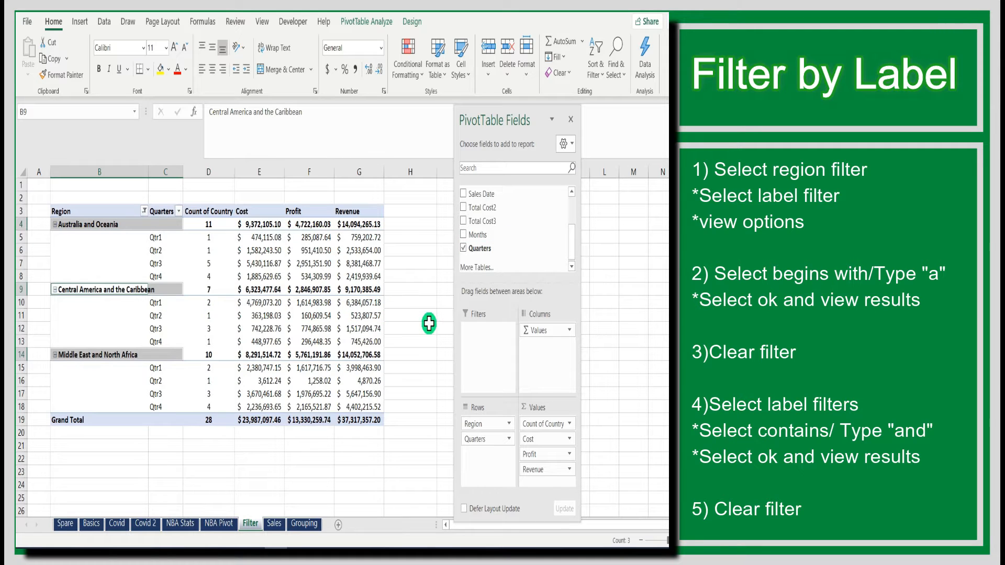
Clear the "and" label filter from the Region field
left_click_drag(516, 117, 594, 123)
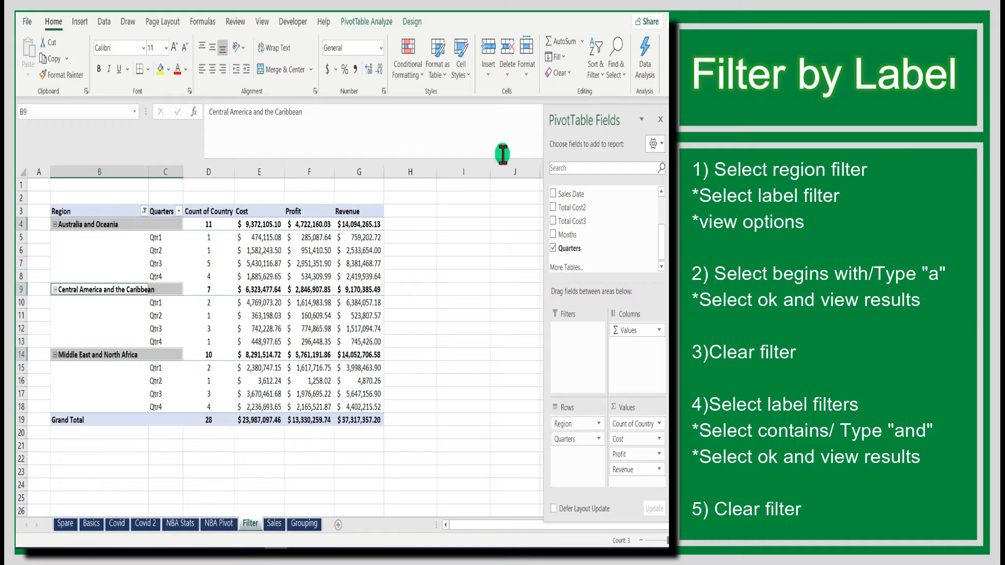
left_click(442, 276)
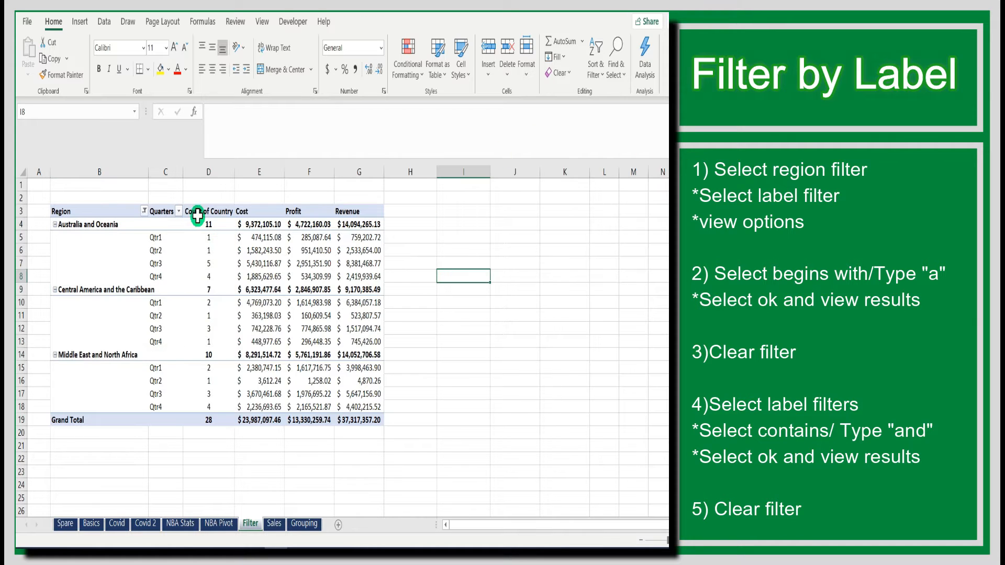
left_click(144, 211)
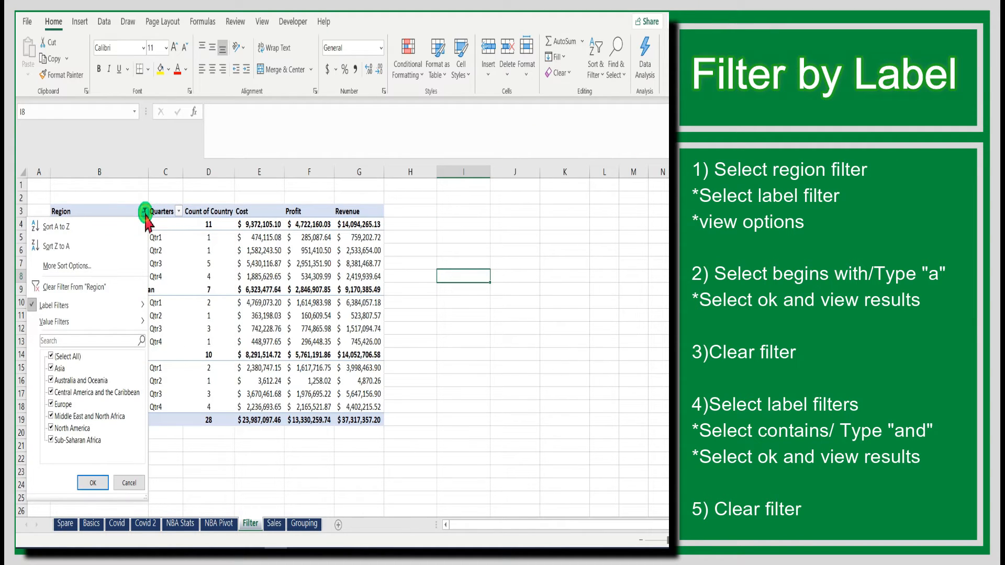
left_click(101, 288)
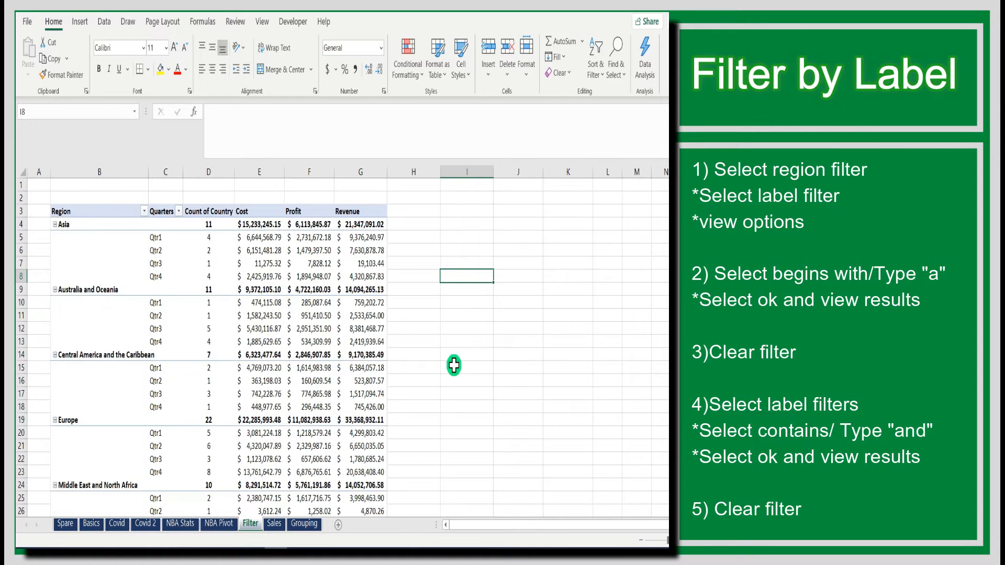
Apply a Quarters value filter showing only items whose Revenue is less than 20000
scroll(451, 370, "down", 4)
scroll(451, 369, "up", 4)
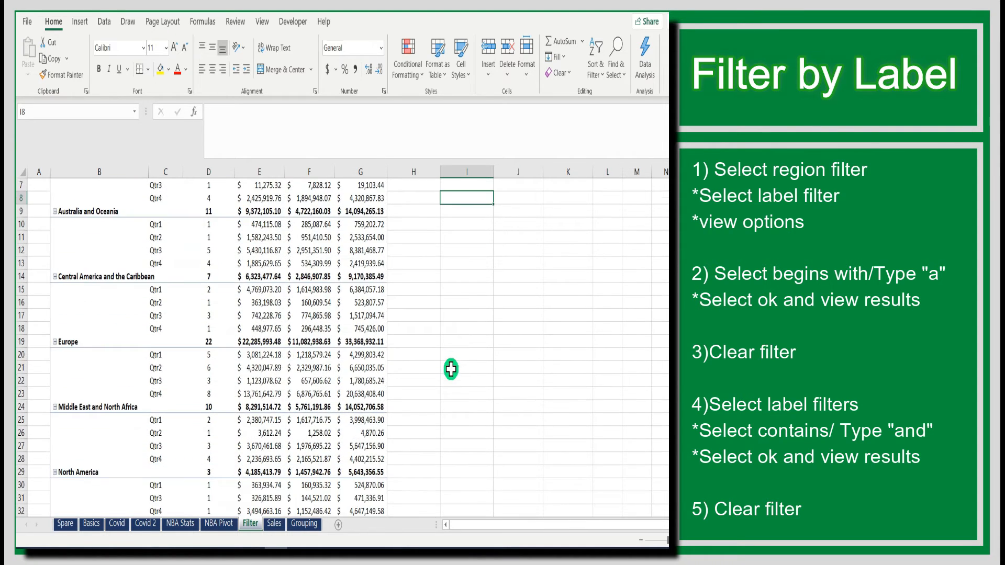
scroll(446, 349, "down", 2)
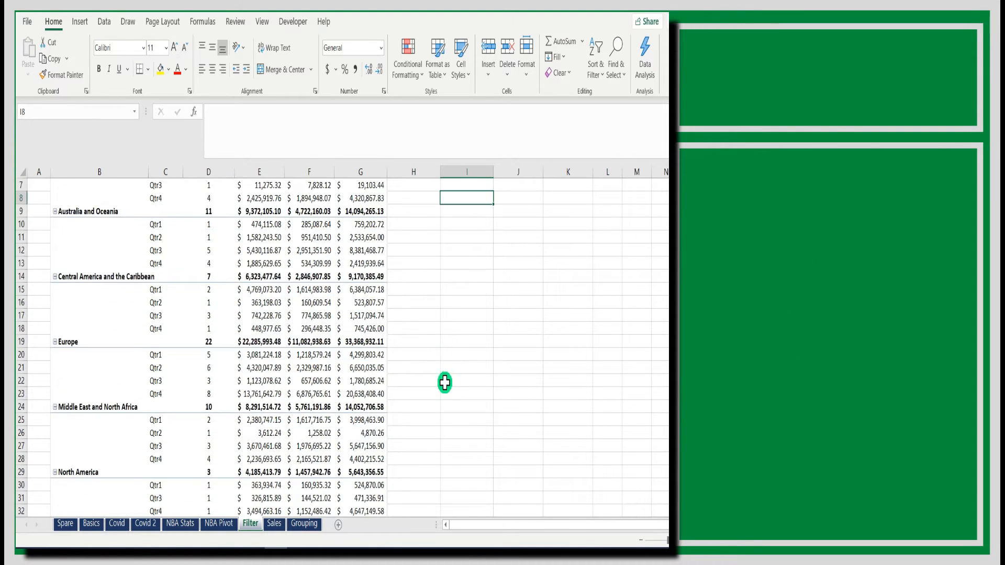
scroll(446, 366, "up", 2)
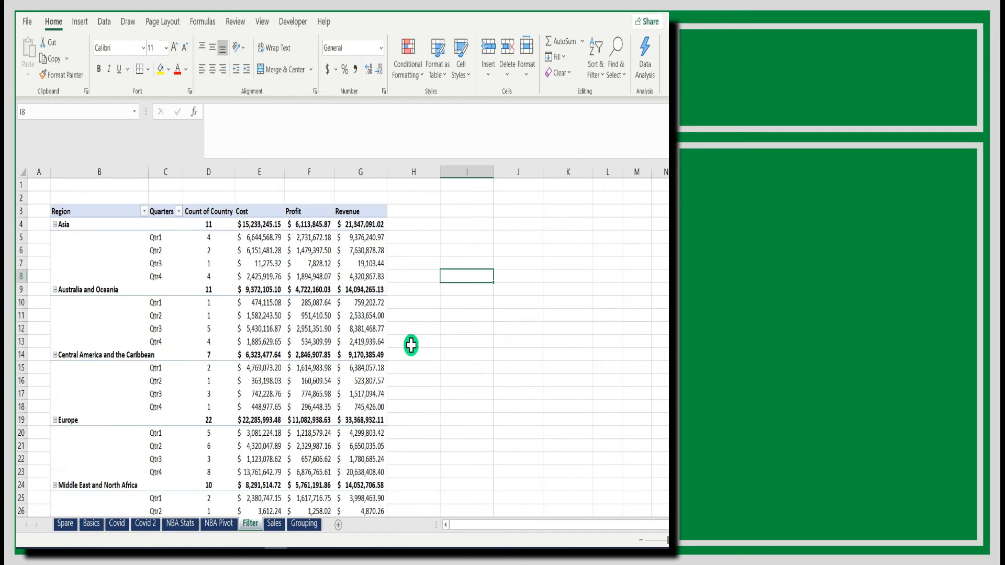
left_click(177, 210)
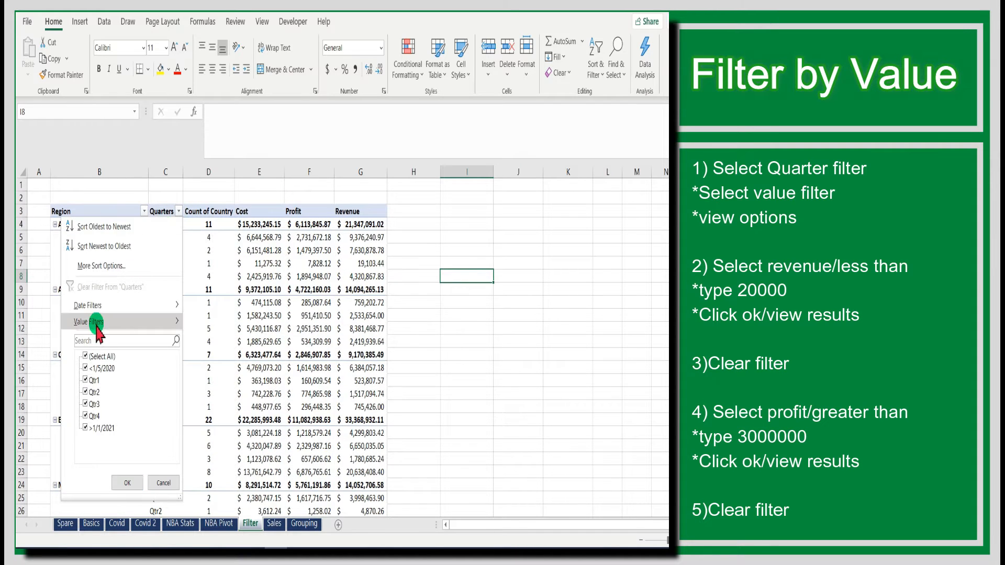
mouse_move(96, 323)
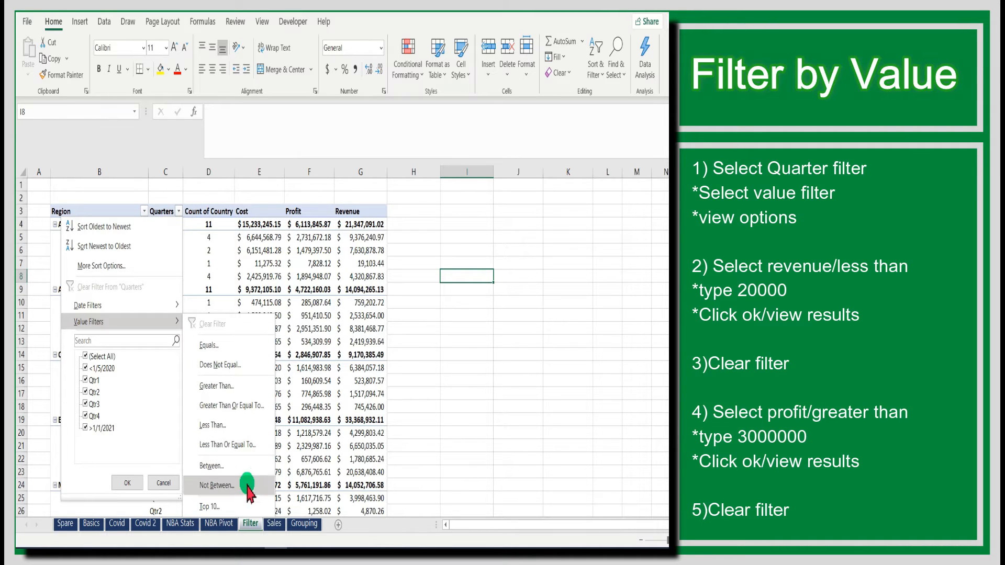
left_click(229, 432)
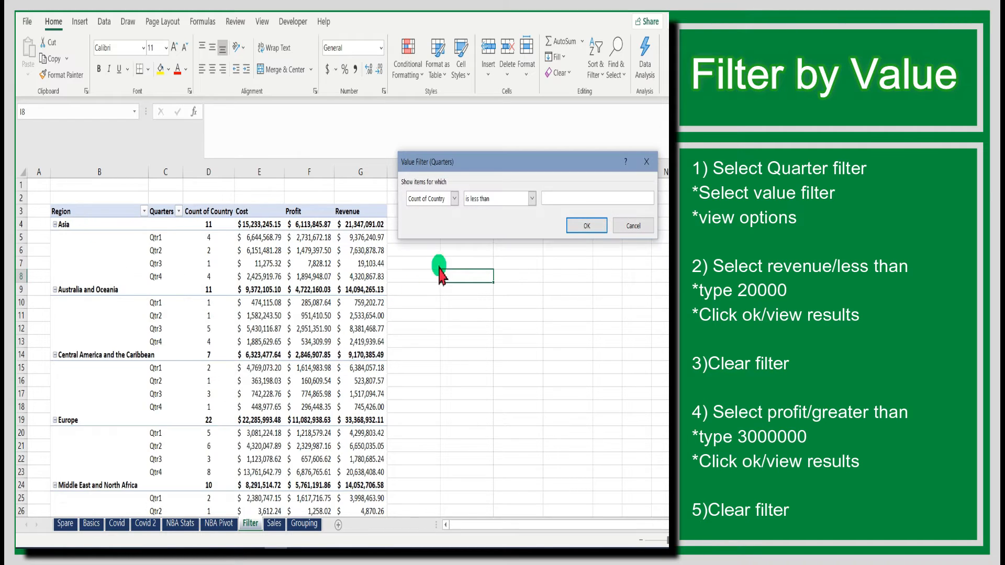
left_click_drag(453, 167, 447, 166)
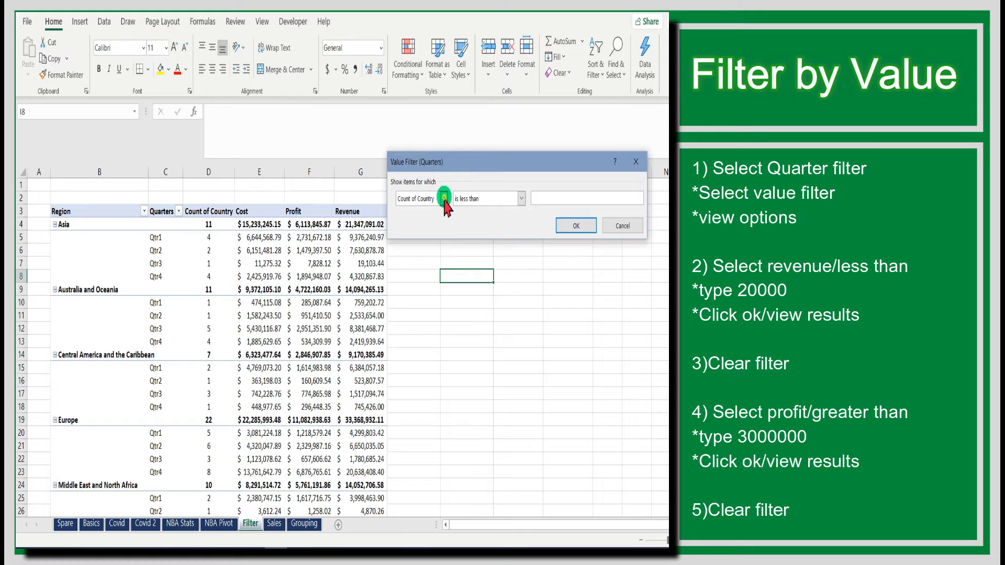
left_click(444, 198)
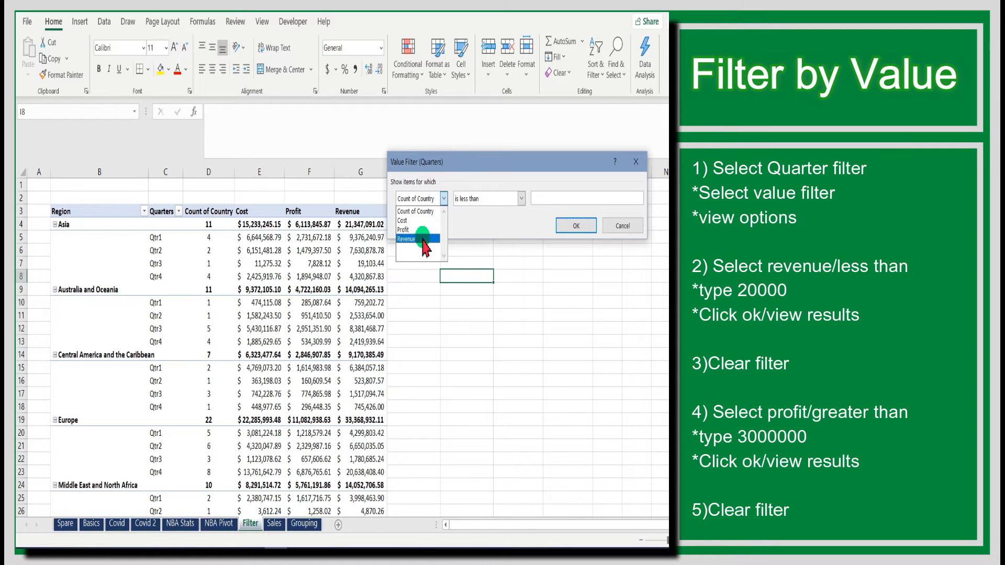
left_click(429, 239)
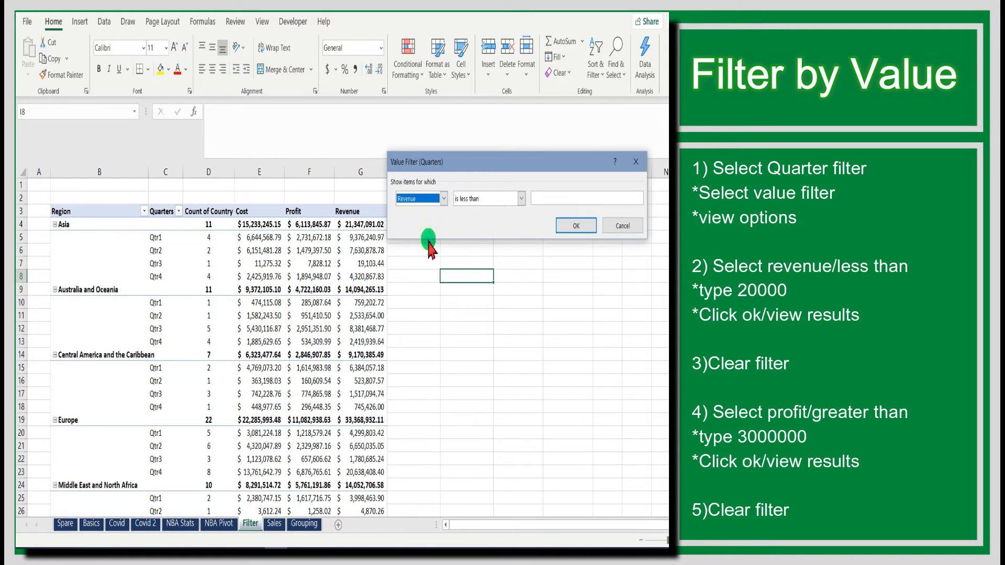
left_click(540, 198)
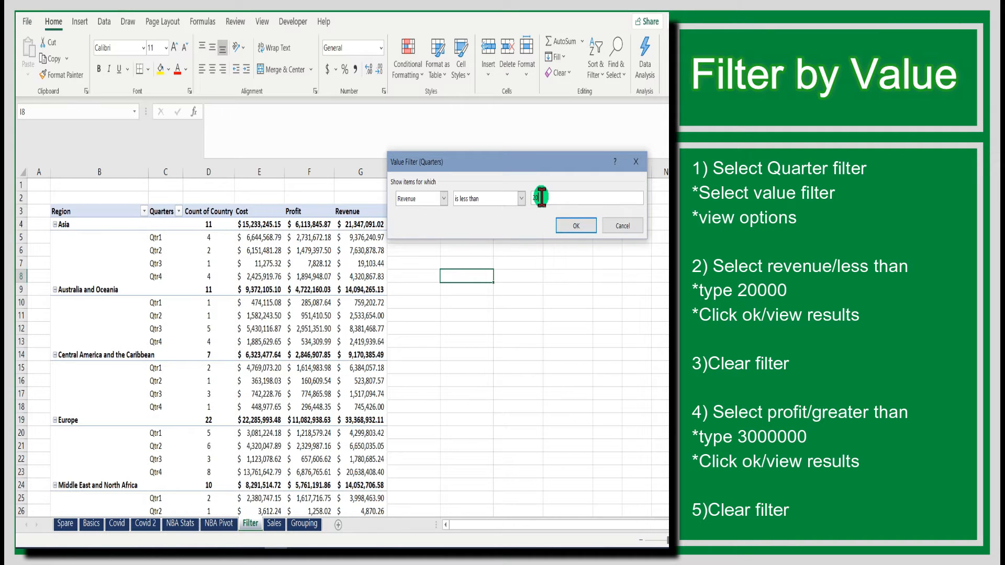
left_click(571, 228)
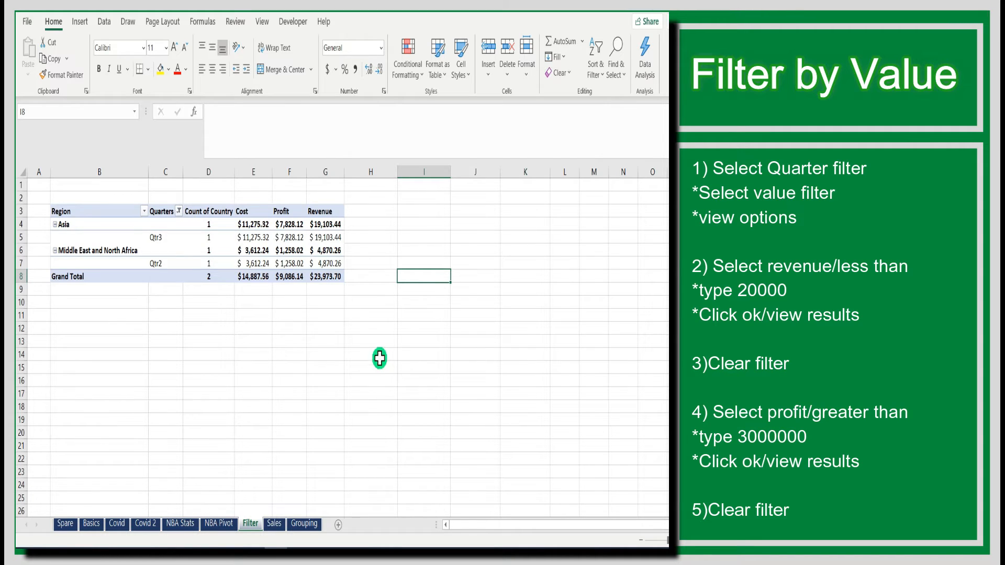
Clear the Revenue value filter from the Quarters field
left_click(179, 211)
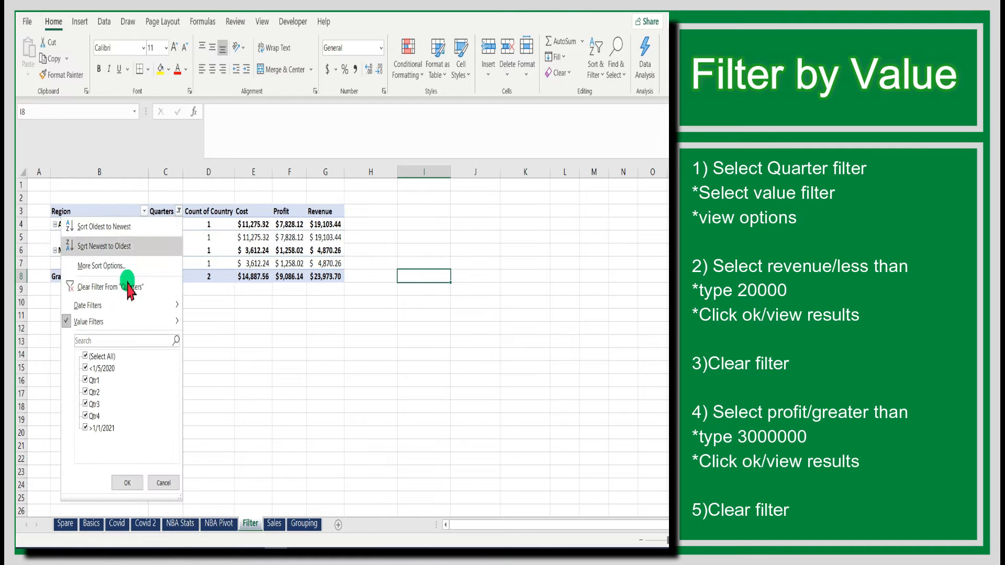
left_click(95, 286)
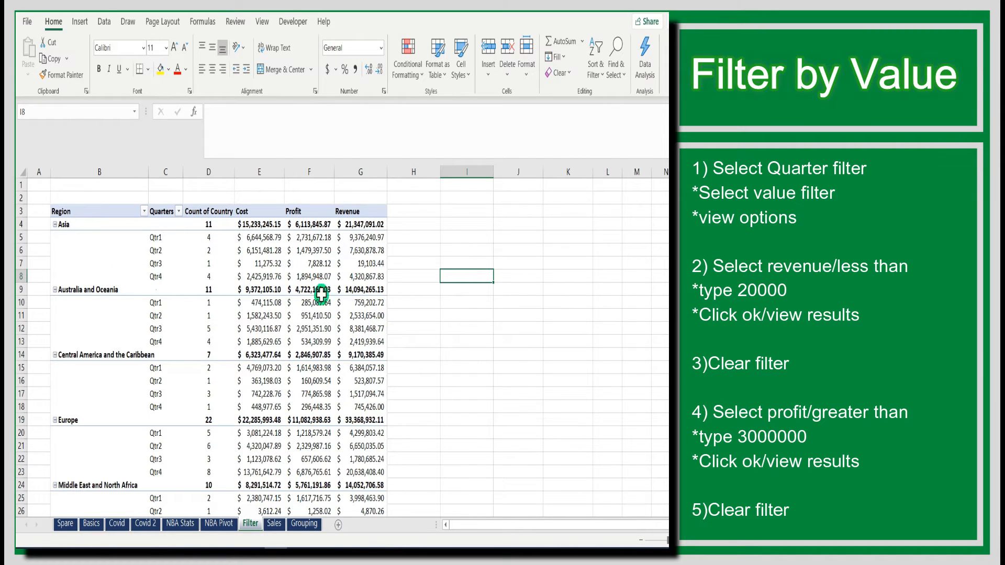
Apply a Quarters value filter showing only items whose Profit is greater than 3000000
left_click(177, 212)
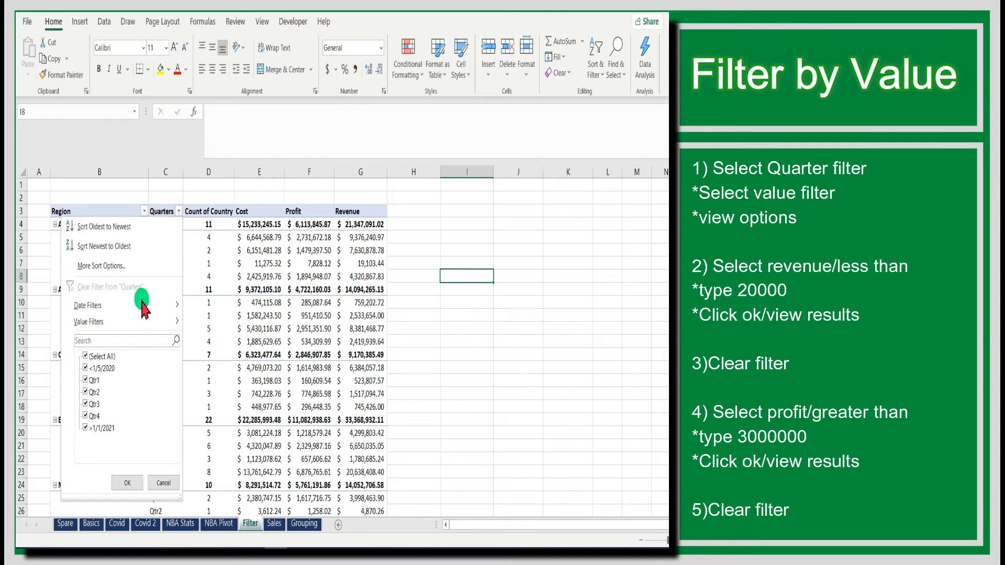
mouse_move(137, 319)
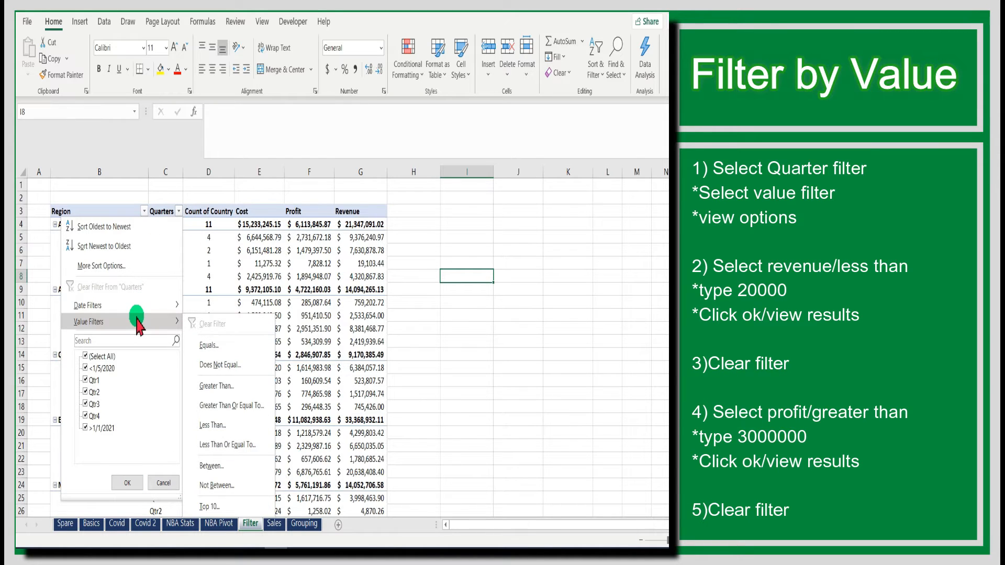
left_click(228, 387)
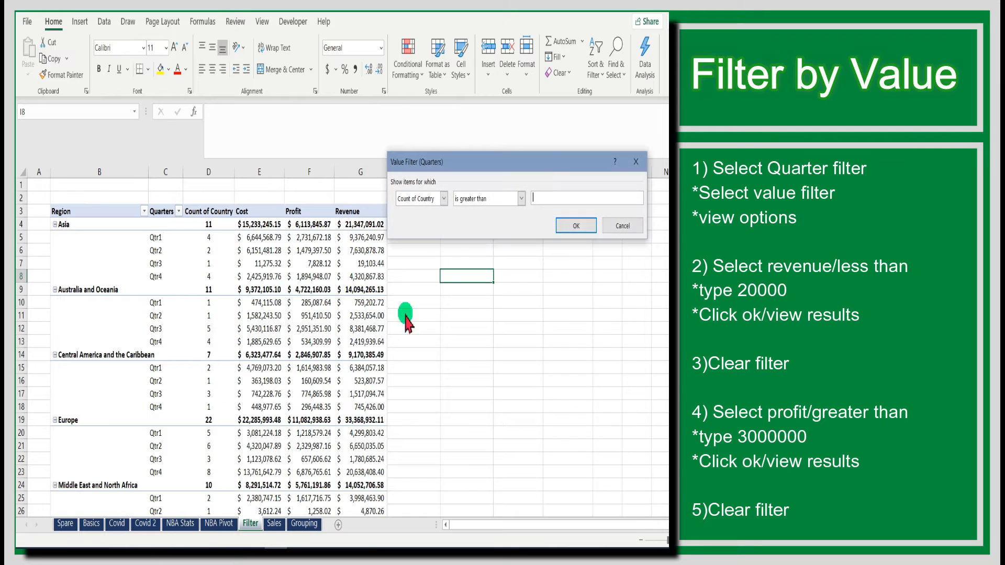
left_click(444, 199)
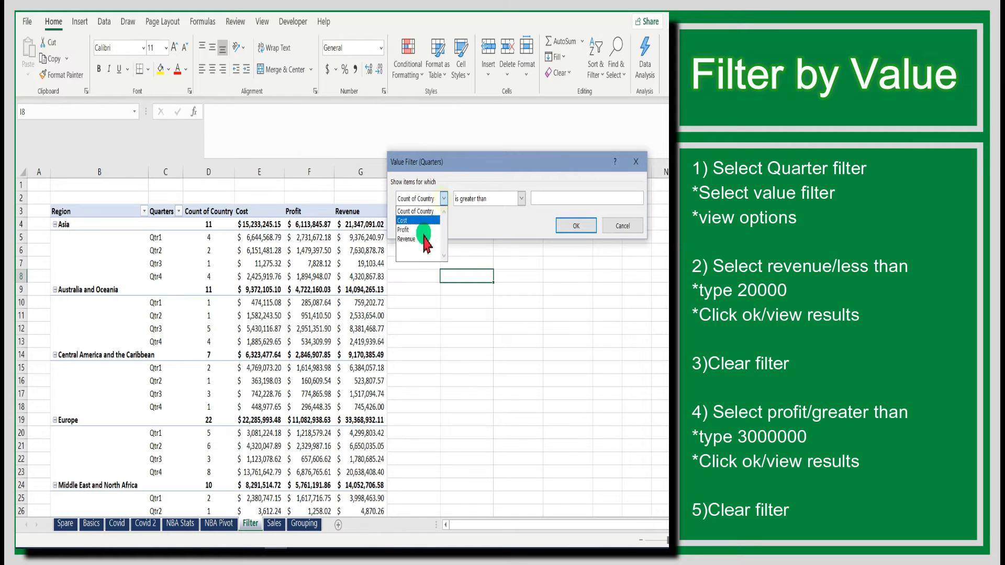
left_click(422, 225)
left_click(547, 197)
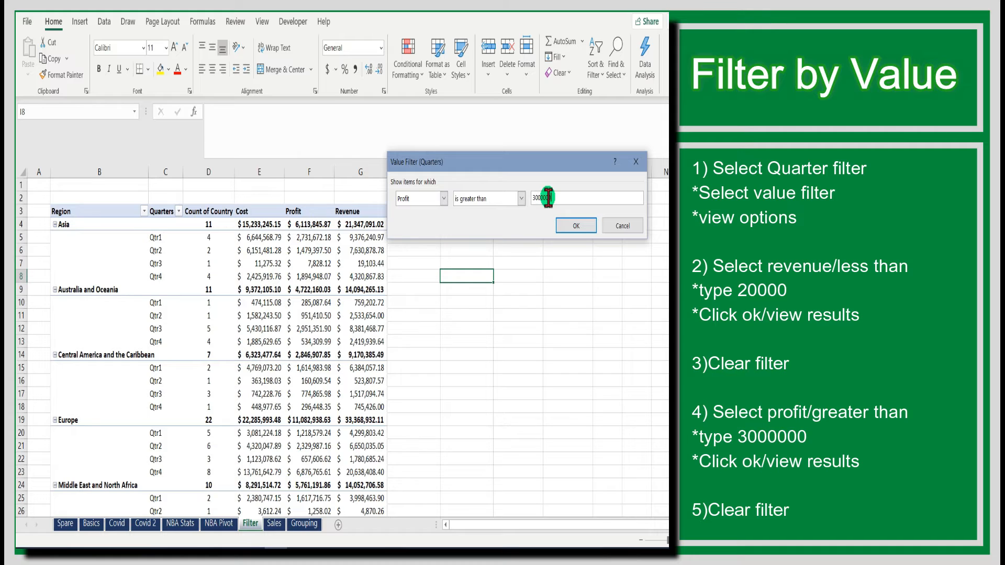
left_click(576, 226)
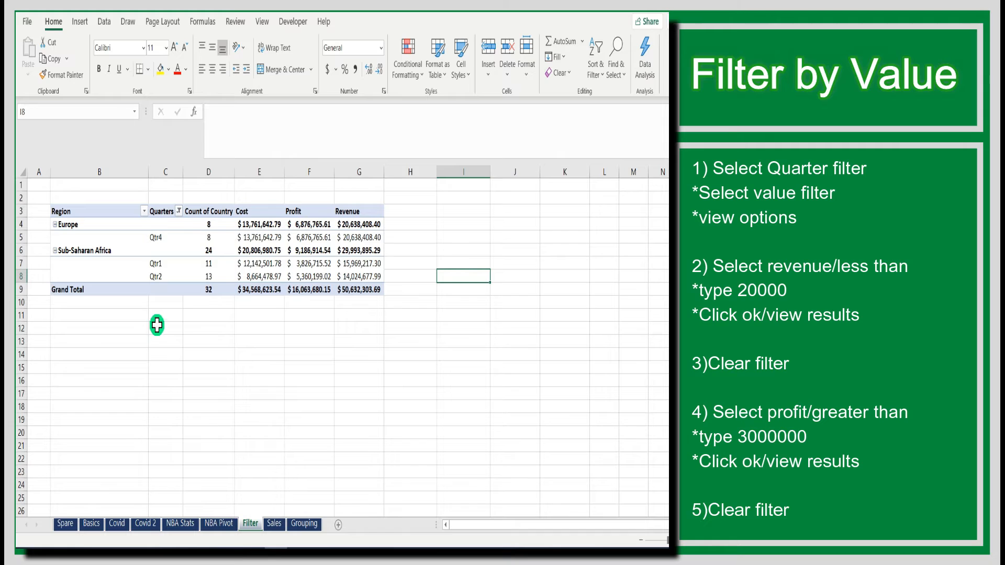
Clear the Profit value filter from the Quarters field
left_click(179, 210)
left_click(131, 276)
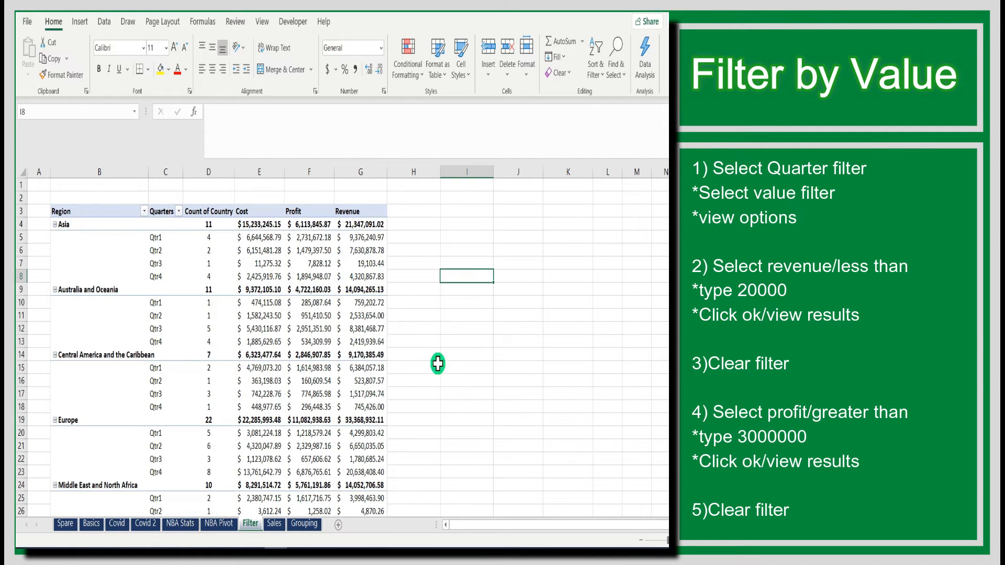
Apply a Region label filter again showing only regions that contain "and"
scroll(535, 401, "down", 1)
scroll(535, 400, "up", 1)
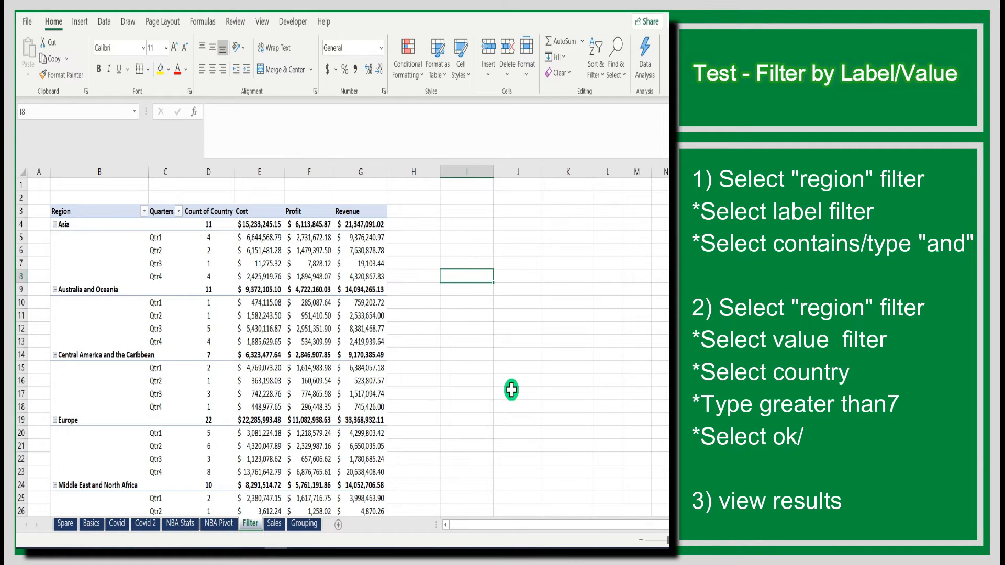
scroll(511, 390, "down", 6)
scroll(507, 403, "up", 6)
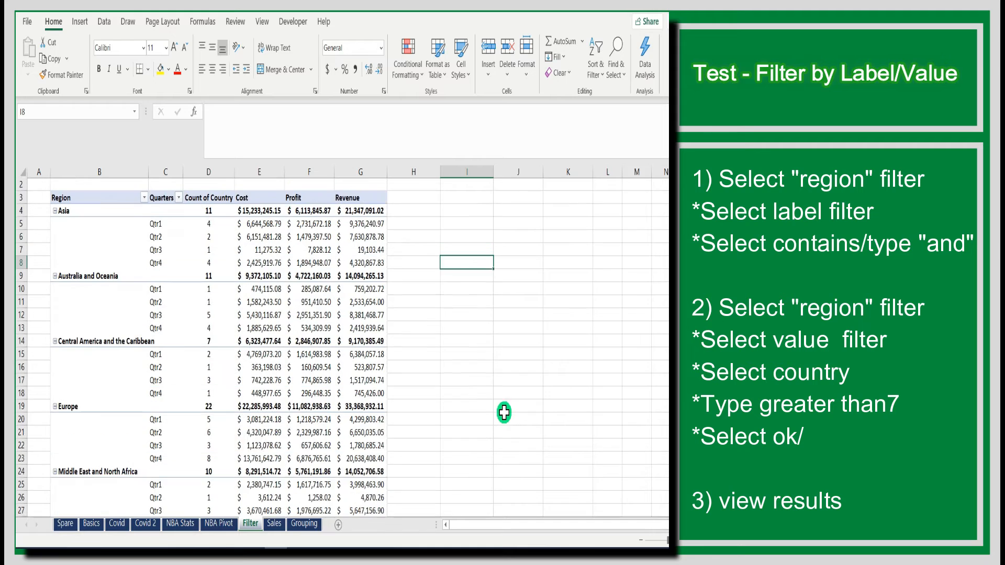
scroll(504, 412, "up", 1)
left_click(144, 211)
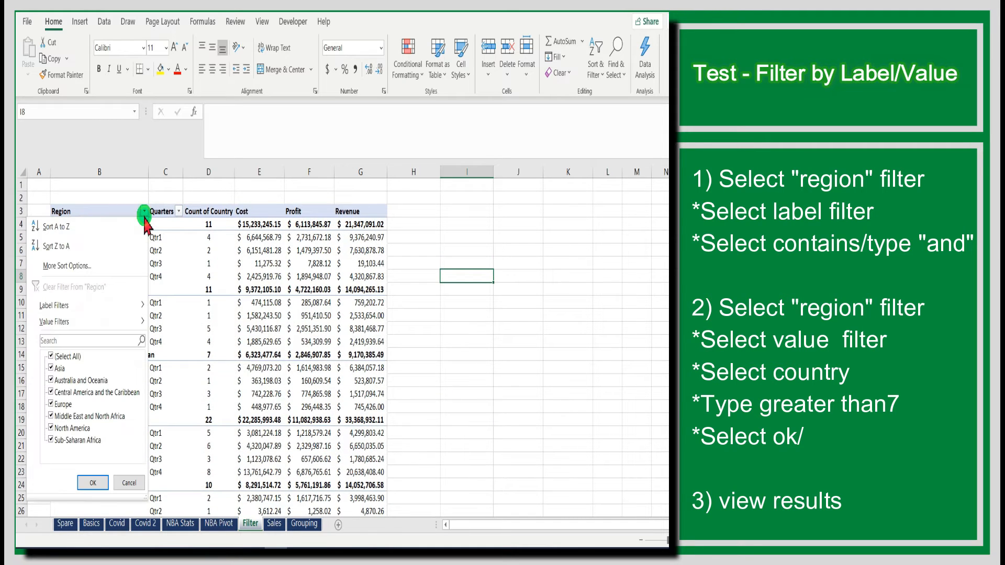
left_click(91, 307)
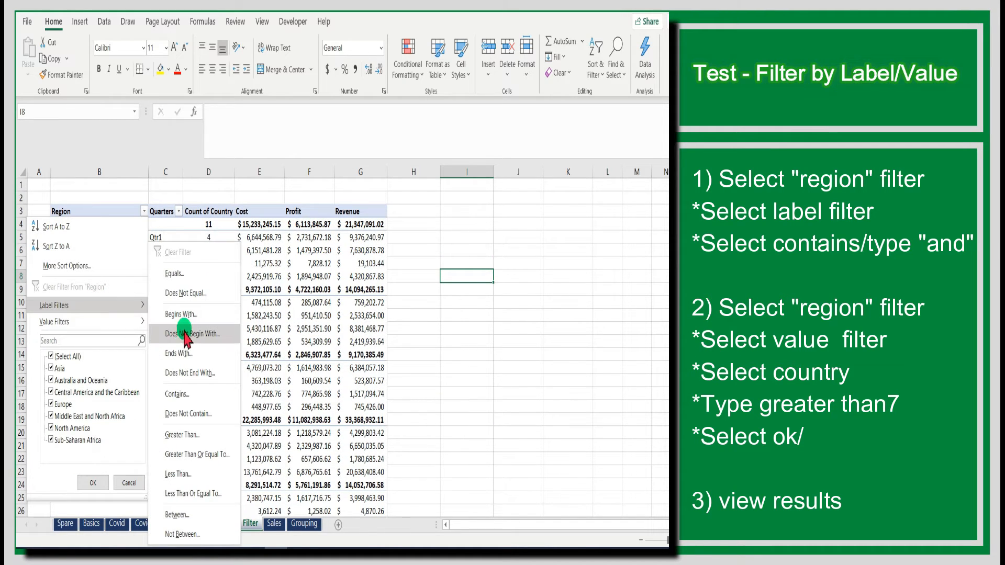
left_click(183, 394)
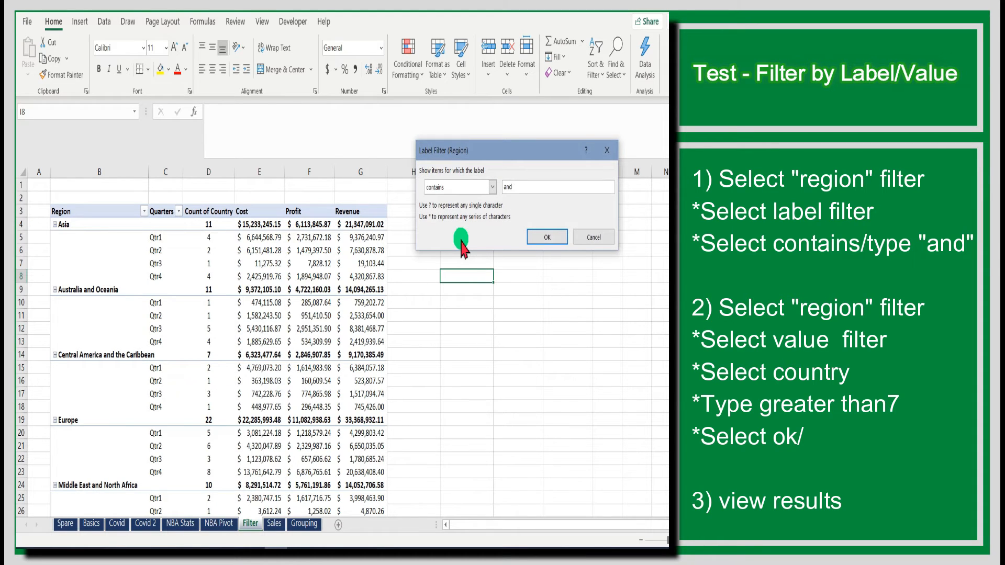
left_click(546, 237)
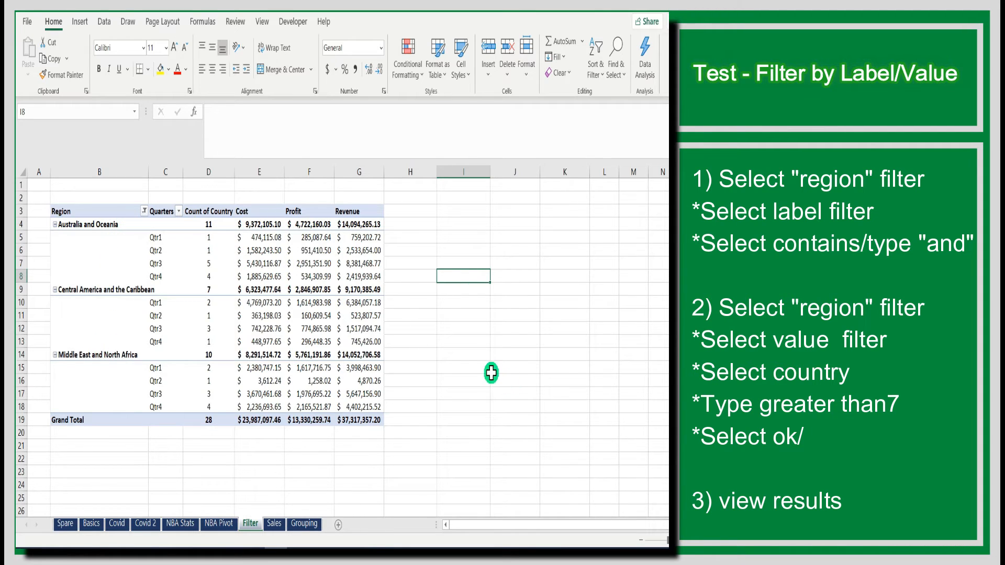
Apply a Region value filter showing only regions whose Count of Country is greater than 7
left_click(142, 211)
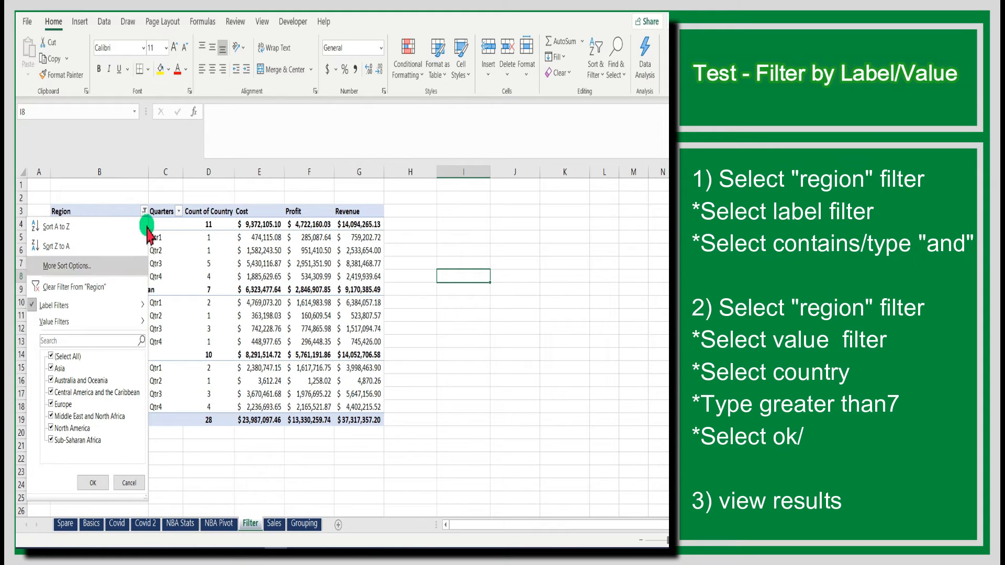
mouse_move(98, 327)
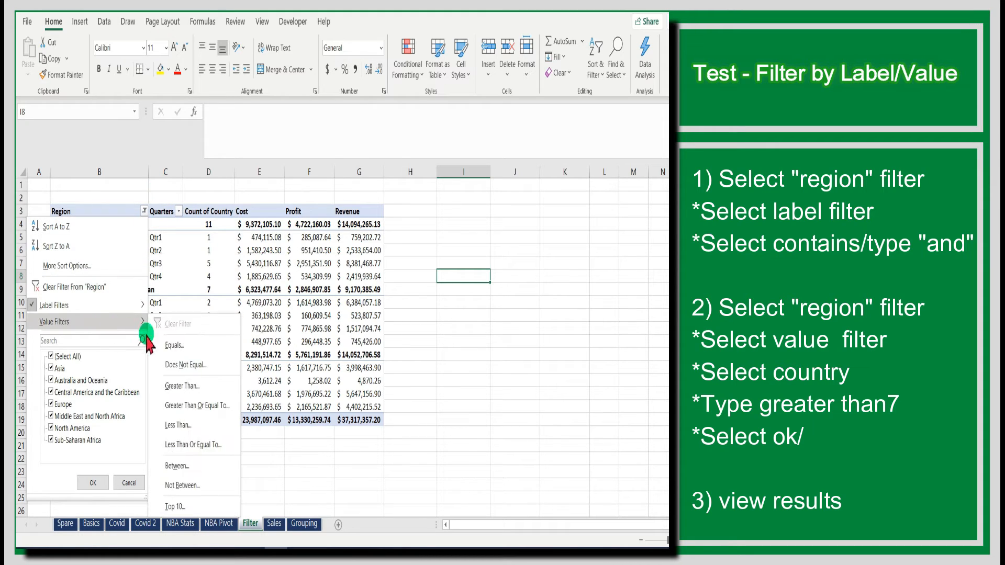
left_click(198, 386)
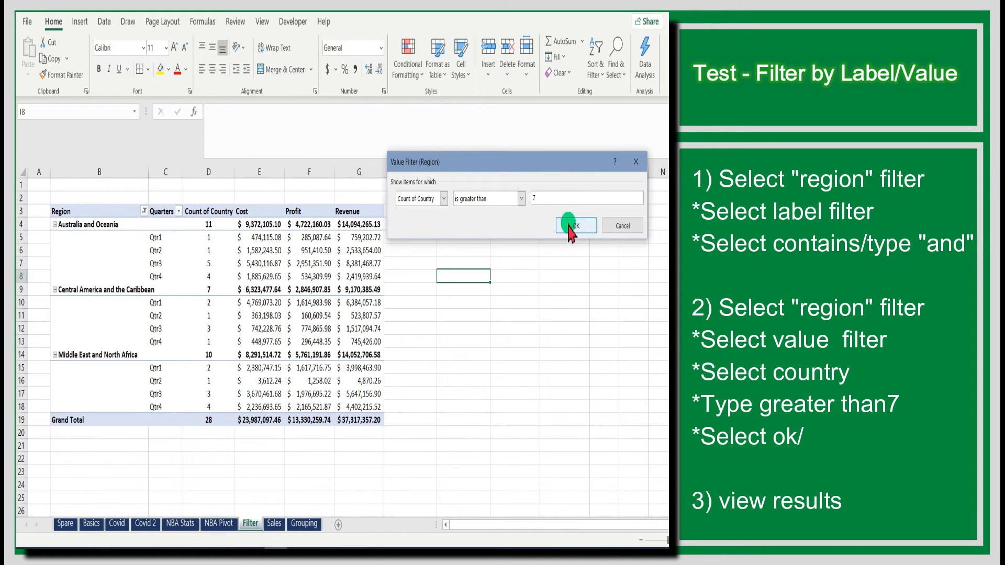
left_click(575, 226)
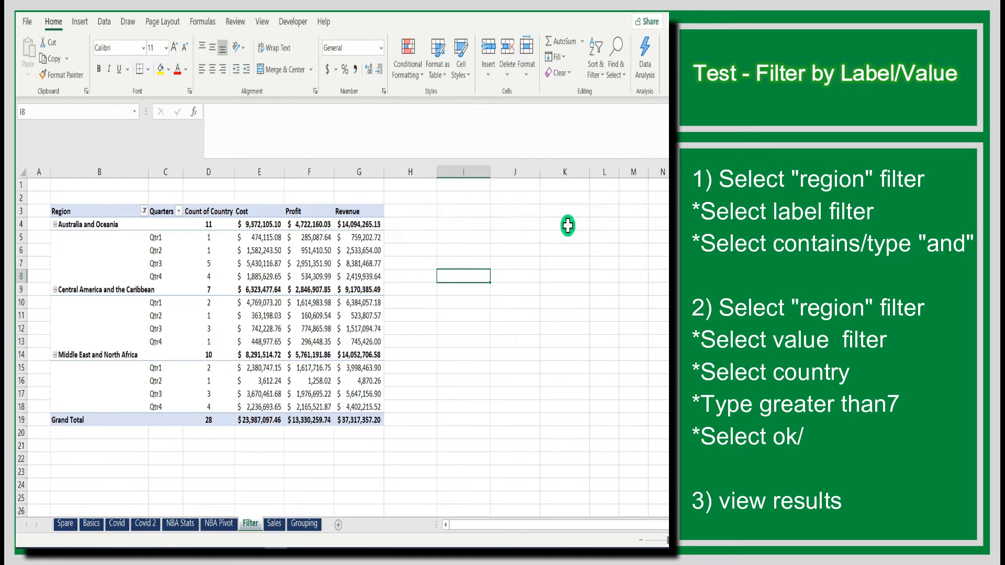
Clear the filter from the Region field
scroll(370, 341, "down", 1)
scroll(369, 340, "down", 2)
scroll(369, 340, "up", 3)
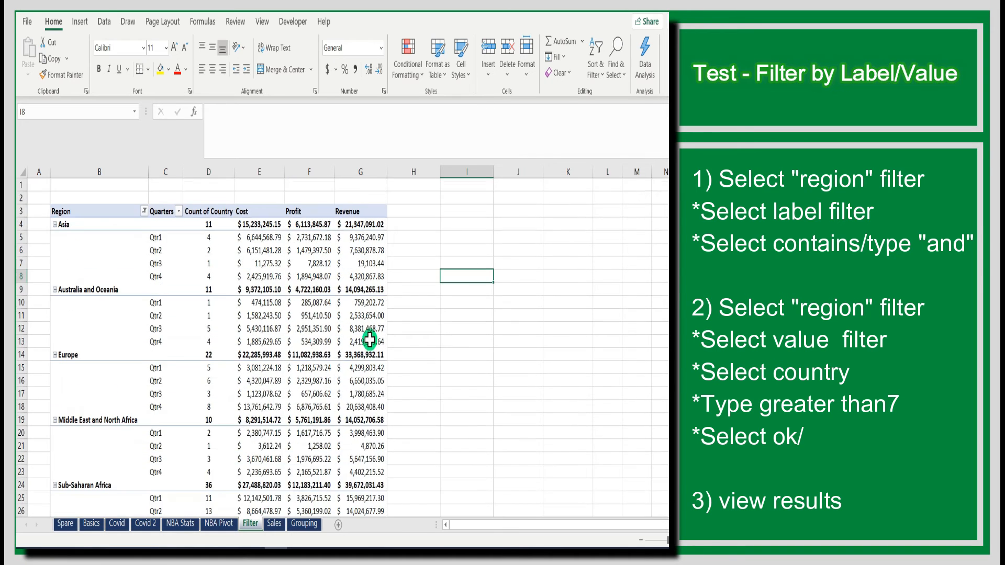
scroll(370, 340, "down", 1)
scroll(369, 340, "up", 2)
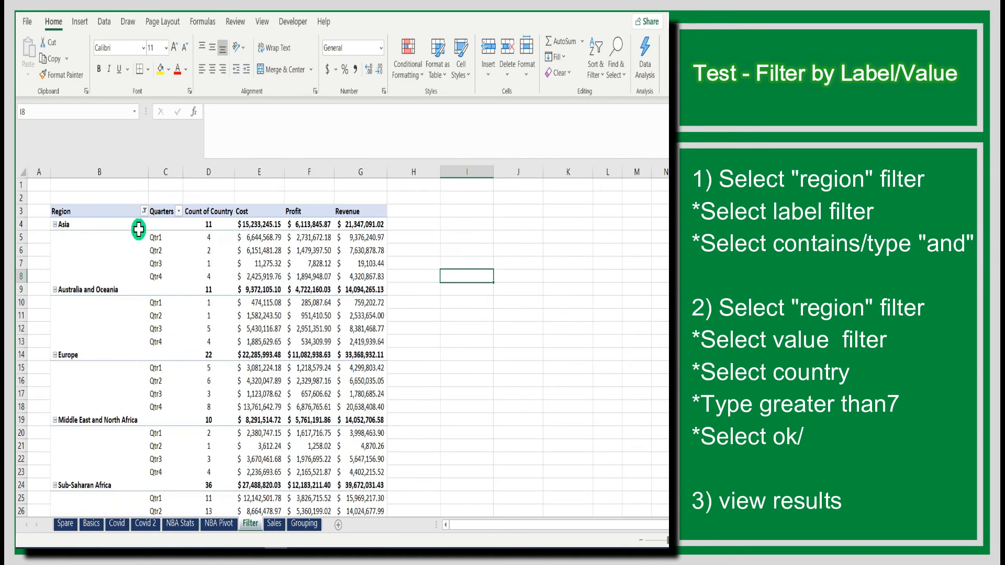
left_click(144, 211)
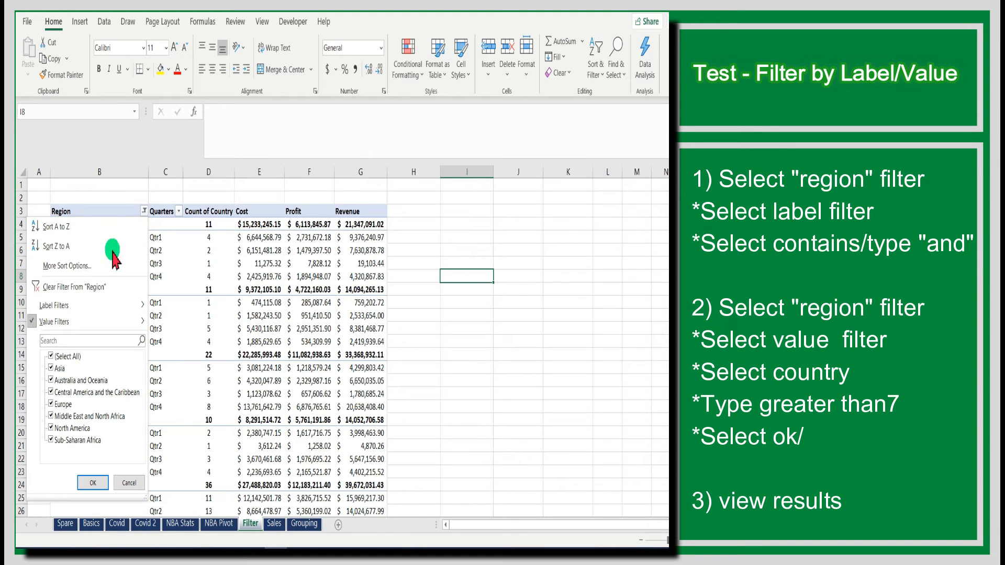
mouse_move(84, 321)
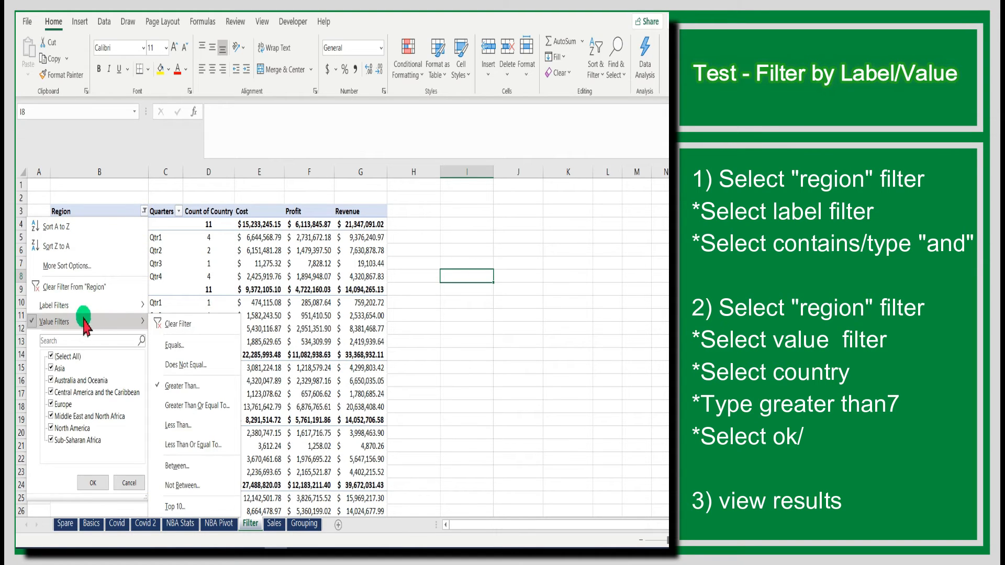
mouse_move(62, 308)
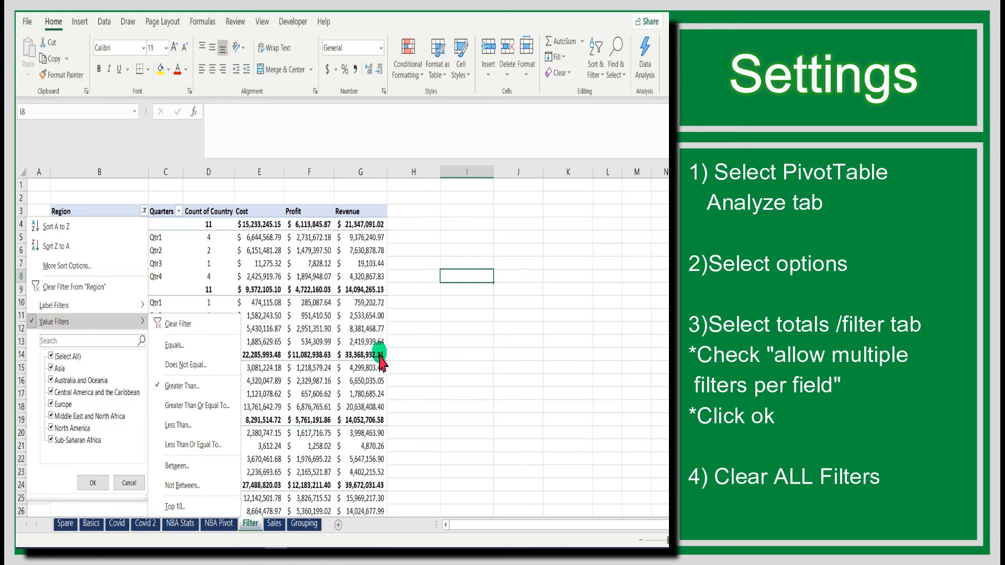
left_click(57, 286)
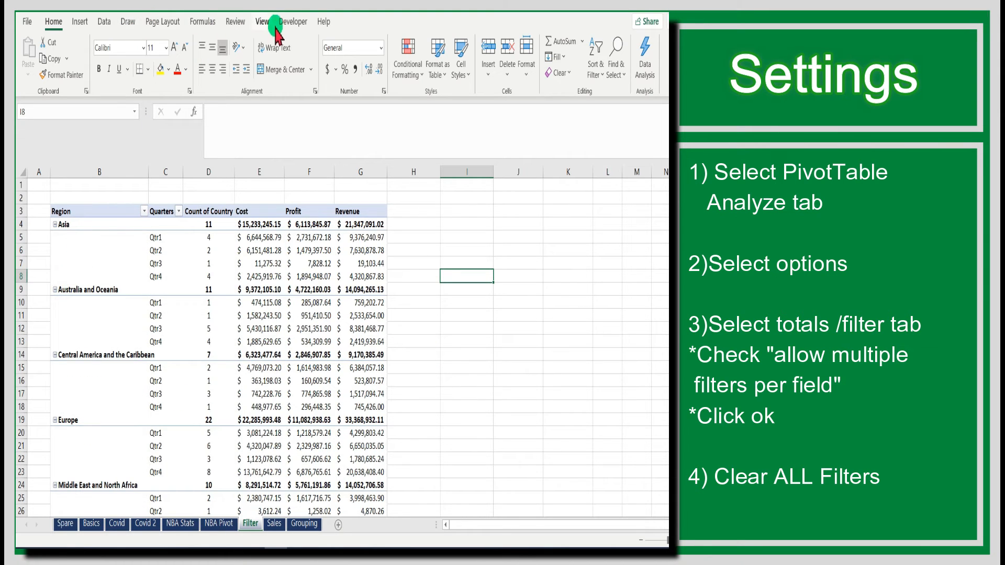
Enable the PivotTable option to allow multiple filters per field
left_click(266, 212)
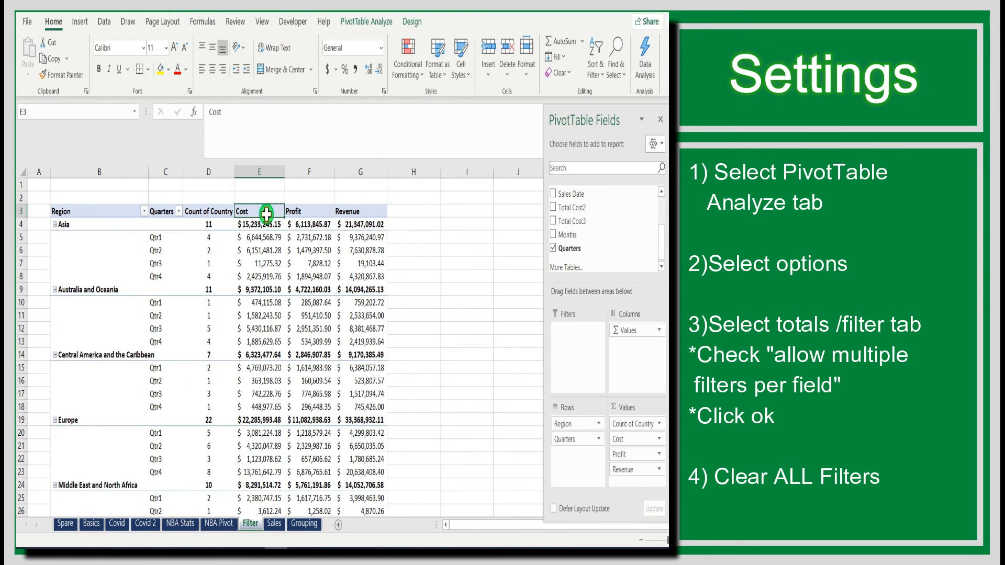
left_click(369, 22)
left_click(57, 77)
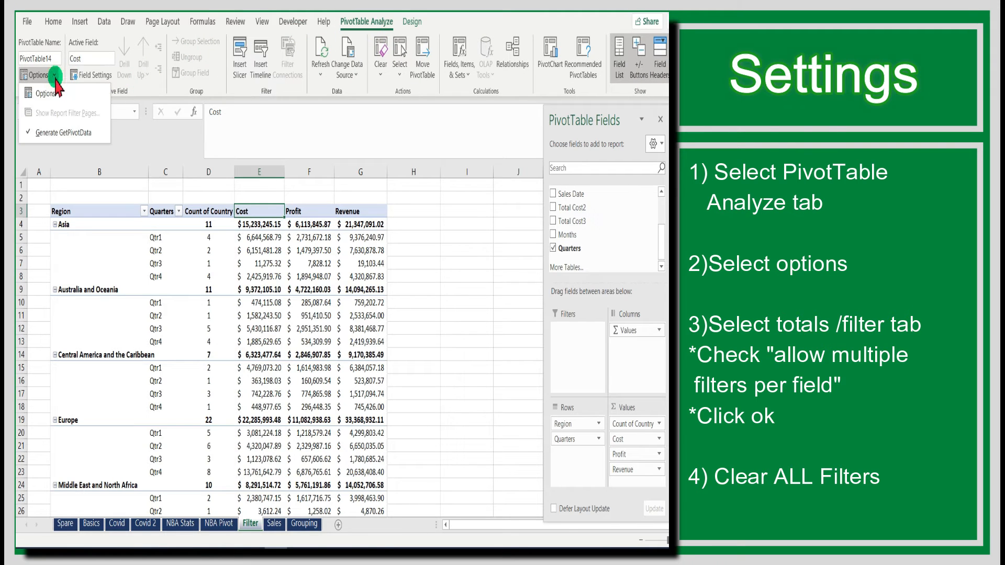
left_click(53, 97)
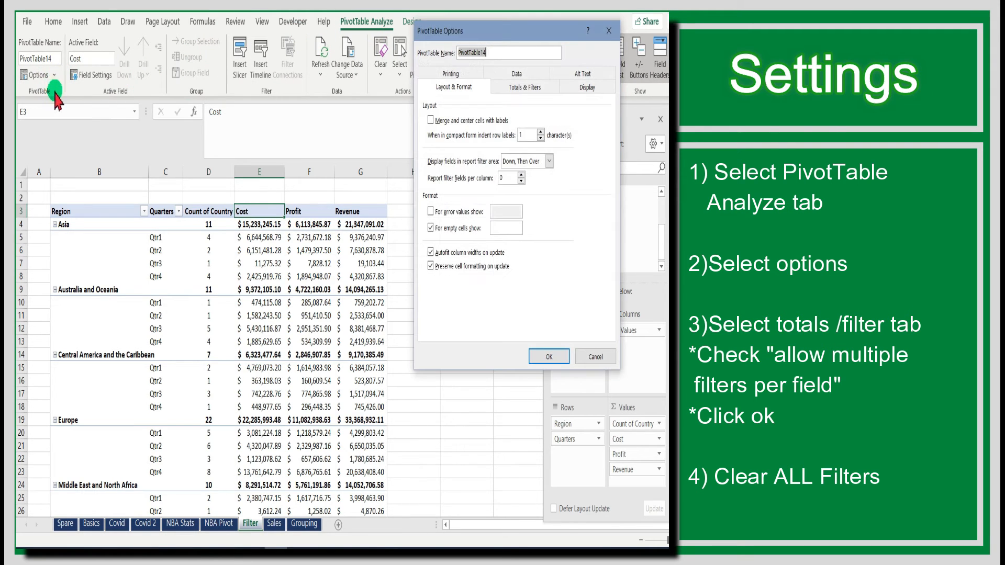
left_click(539, 89)
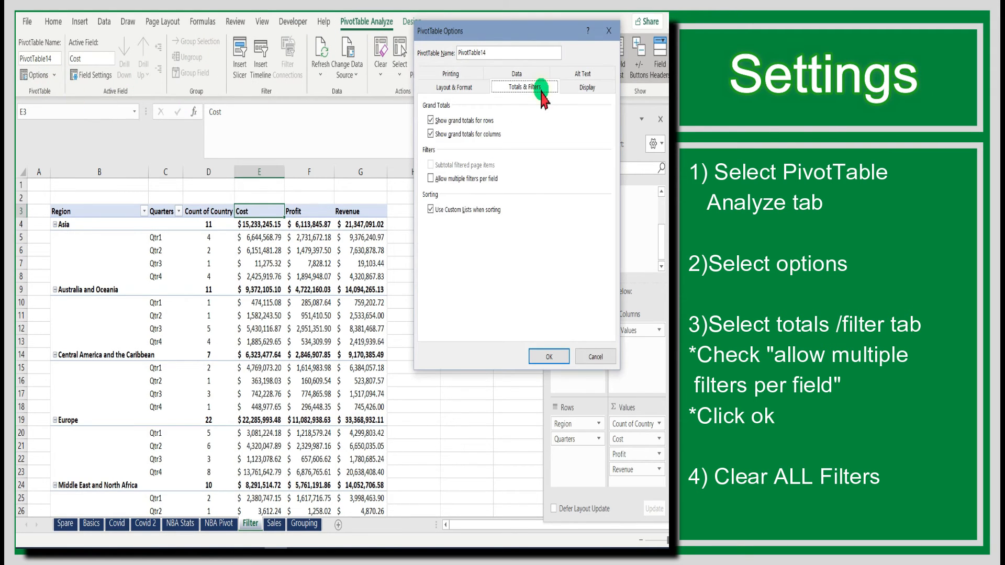
left_click(431, 179)
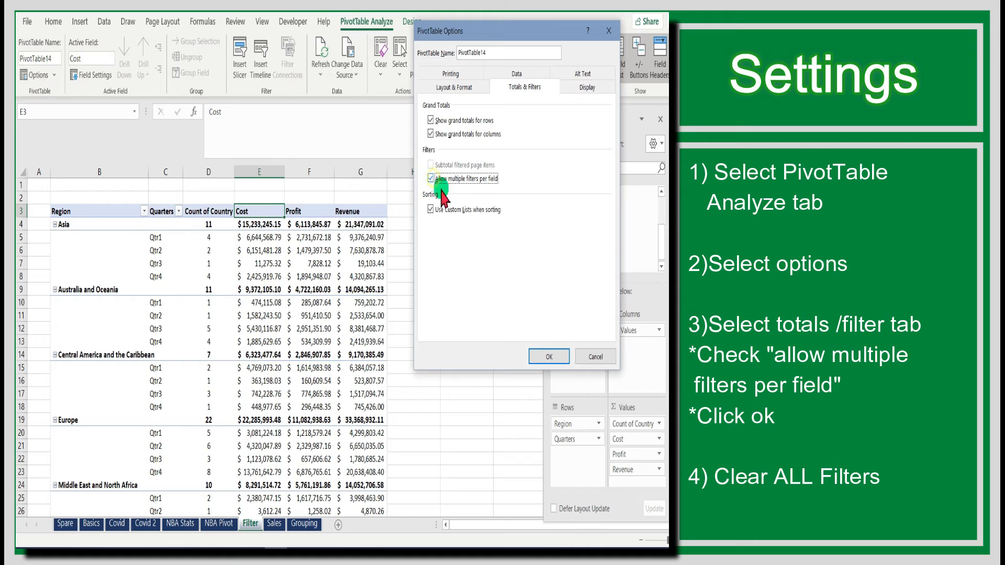
left_click(540, 358)
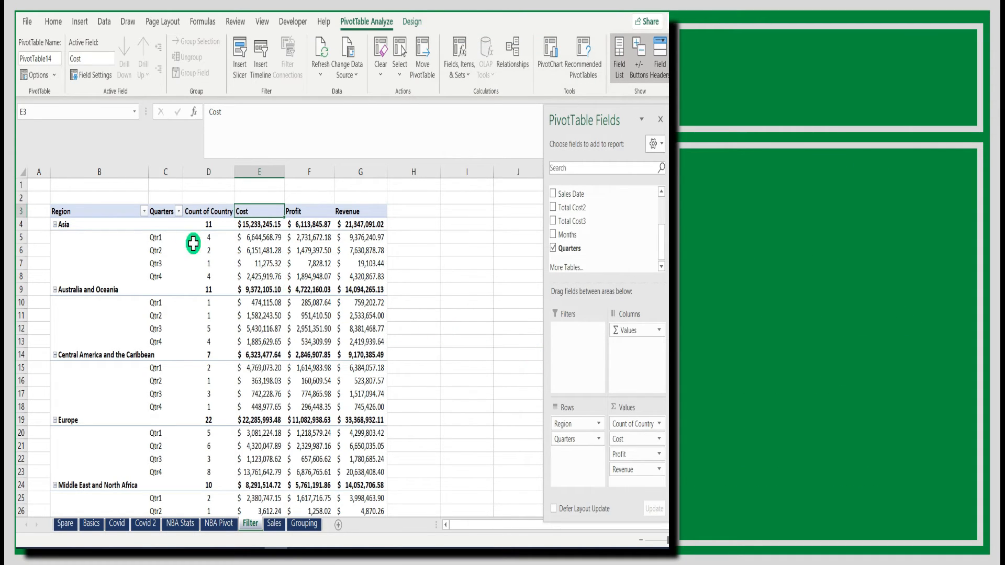
Filter the Region labels to show only regions containing "and"
left_click(144, 212)
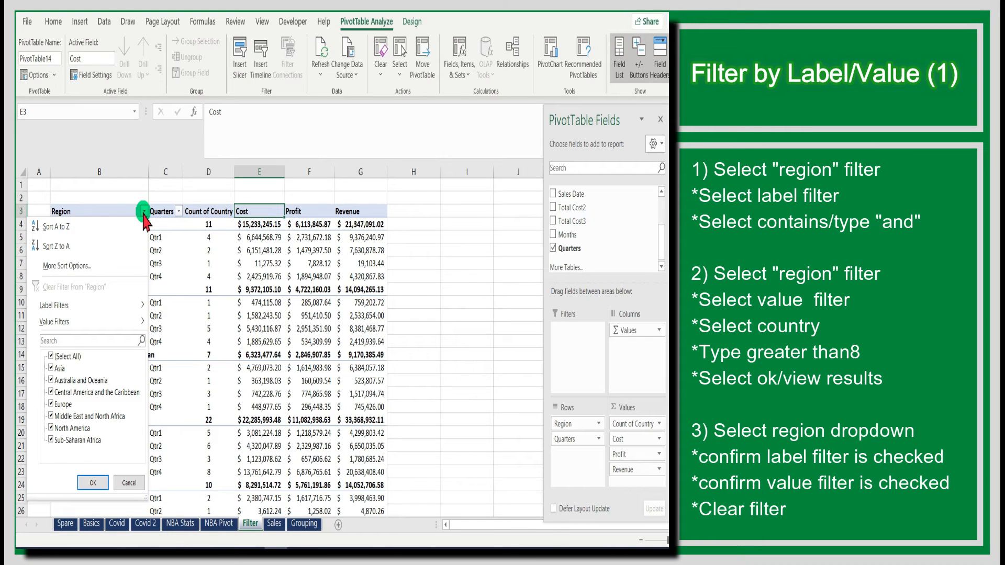
left_click(110, 306)
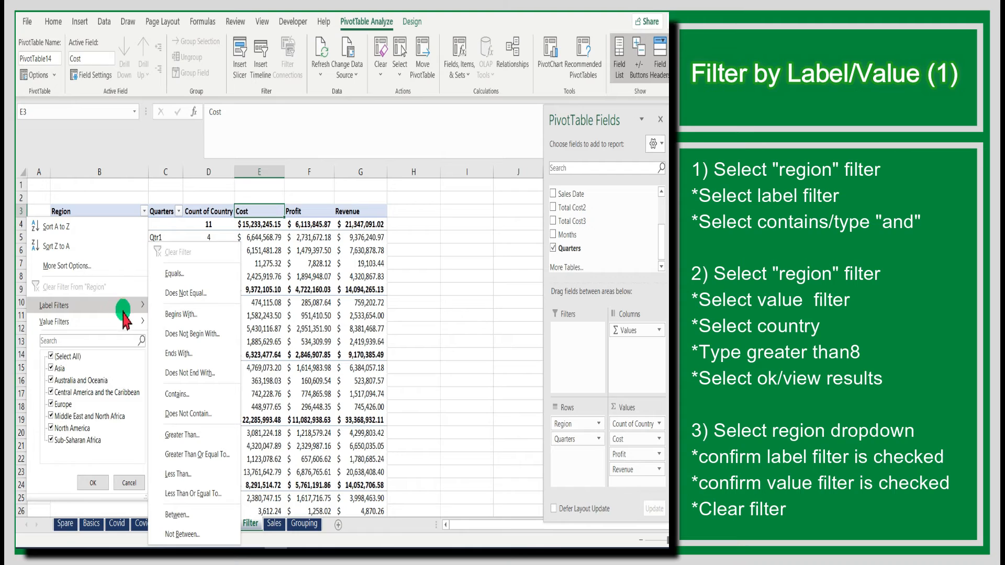
left_click(186, 393)
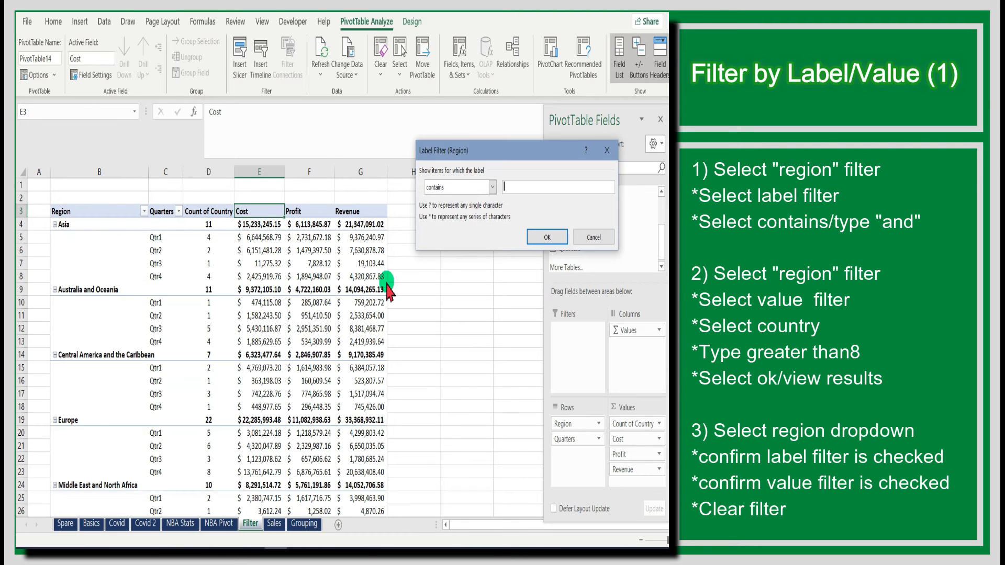
left_click(541, 239)
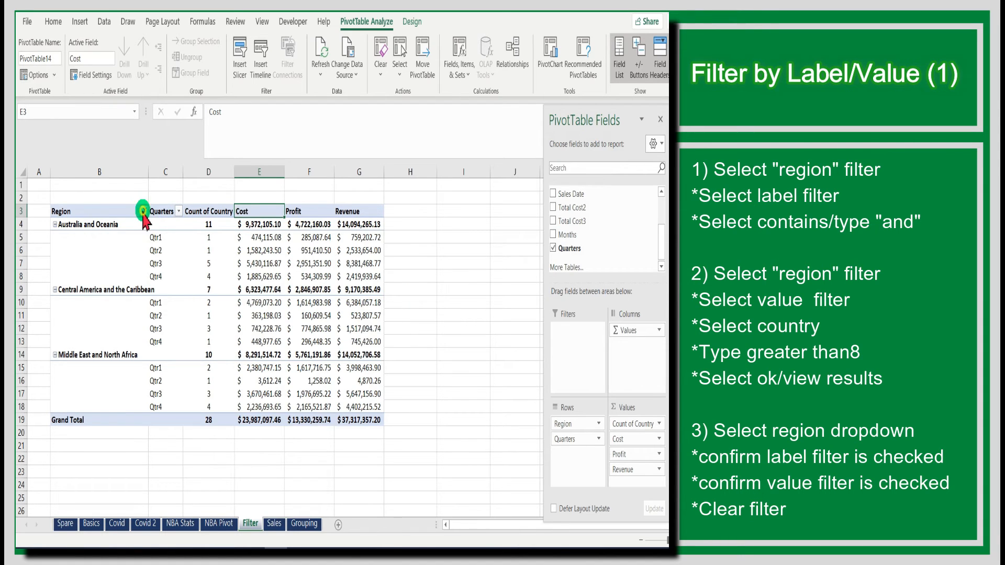
Add a Region value filter showing only regions whose Count of Country is greater than 8
left_click(143, 211)
mouse_move(134, 322)
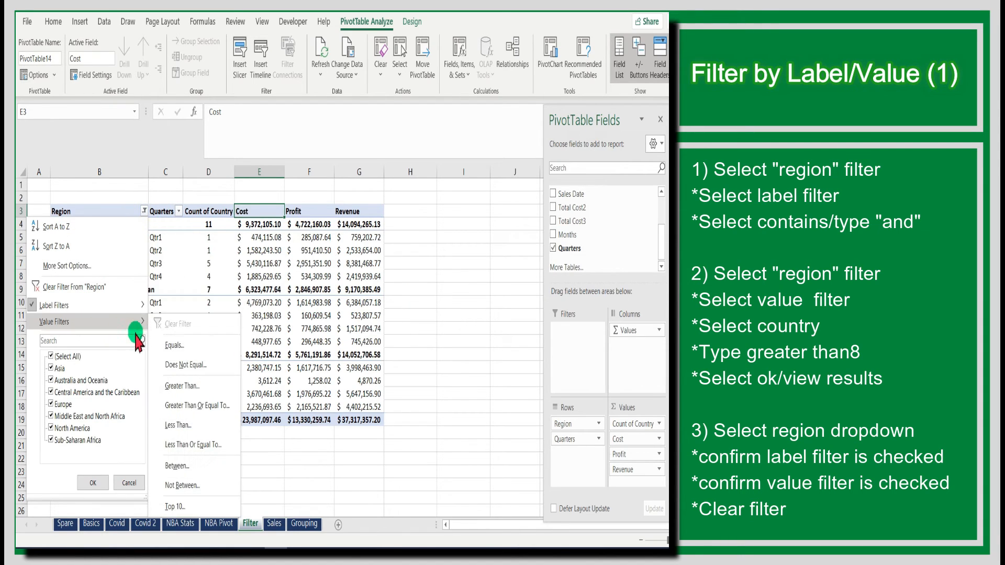
left_click(172, 388)
left_click(539, 199)
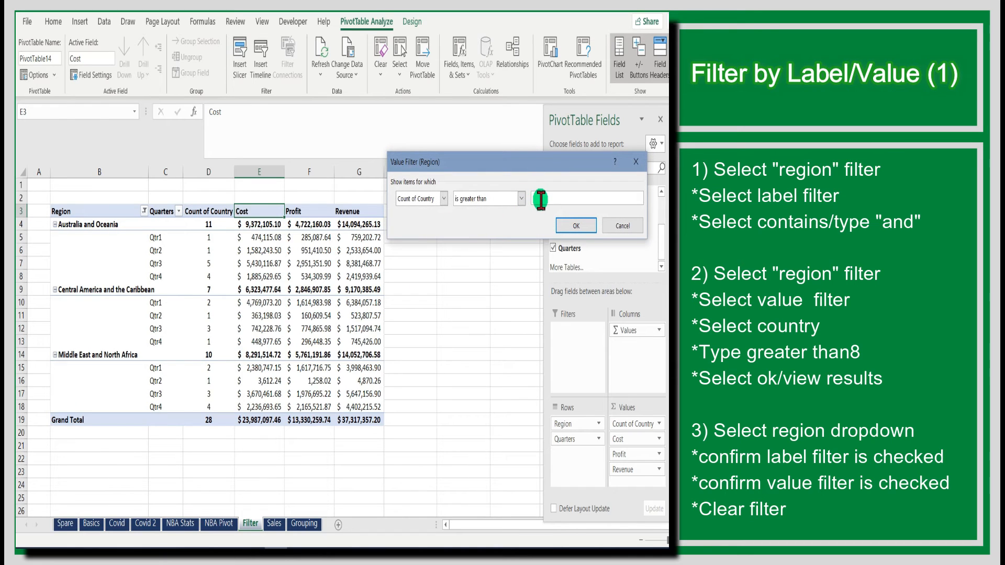
type("8")
left_click(575, 225)
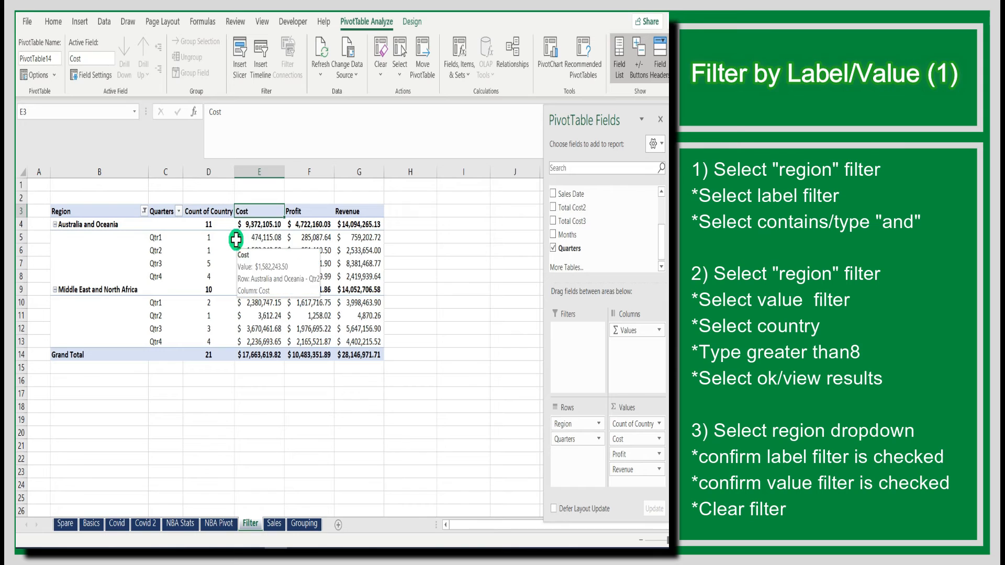
Clear all filters from the Region field
left_click(144, 211)
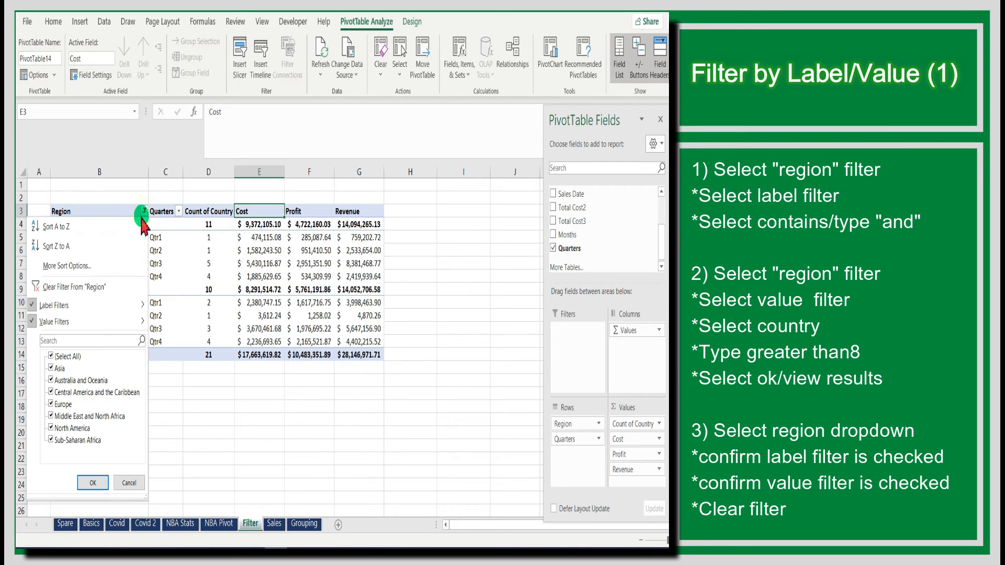
mouse_move(122, 309)
mouse_move(114, 327)
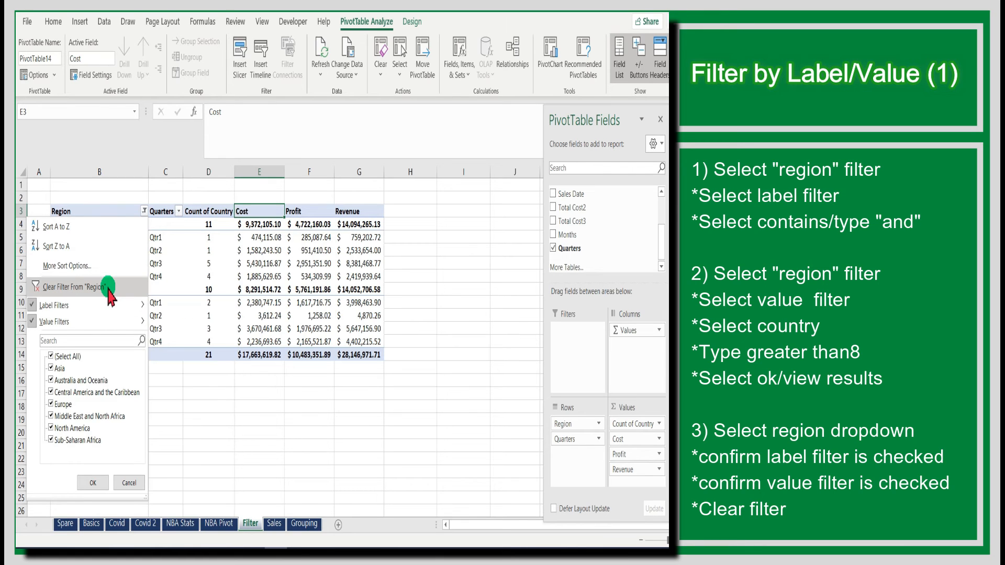
left_click(108, 287)
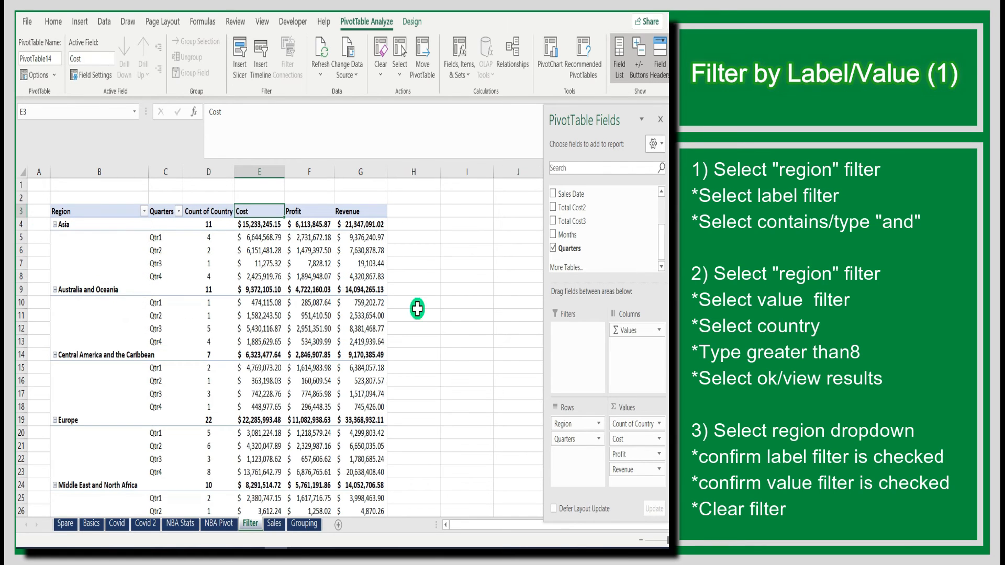
left_click(482, 293)
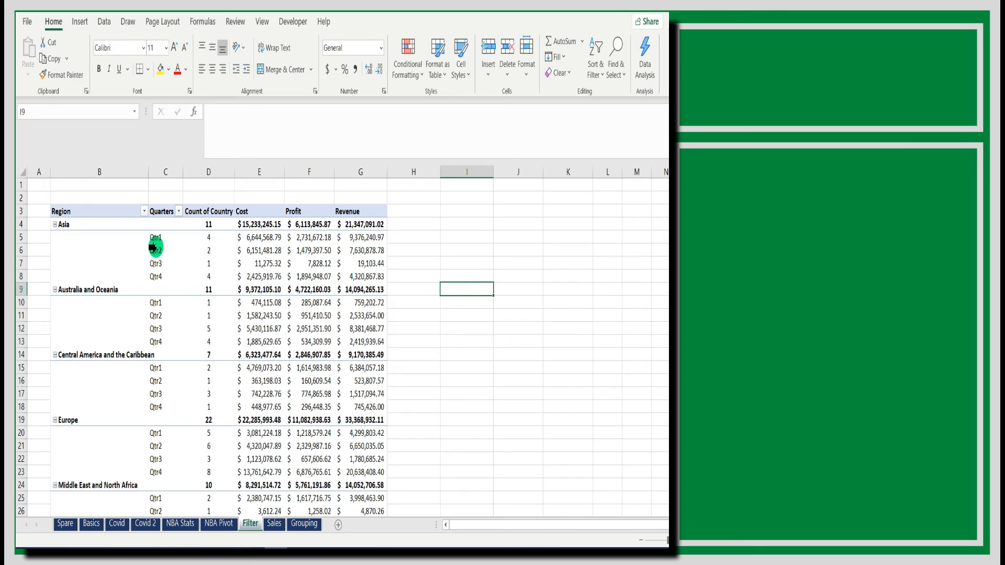
Apply a Region label filter showing only regions that contain "North"
left_click(143, 211)
left_click(111, 307)
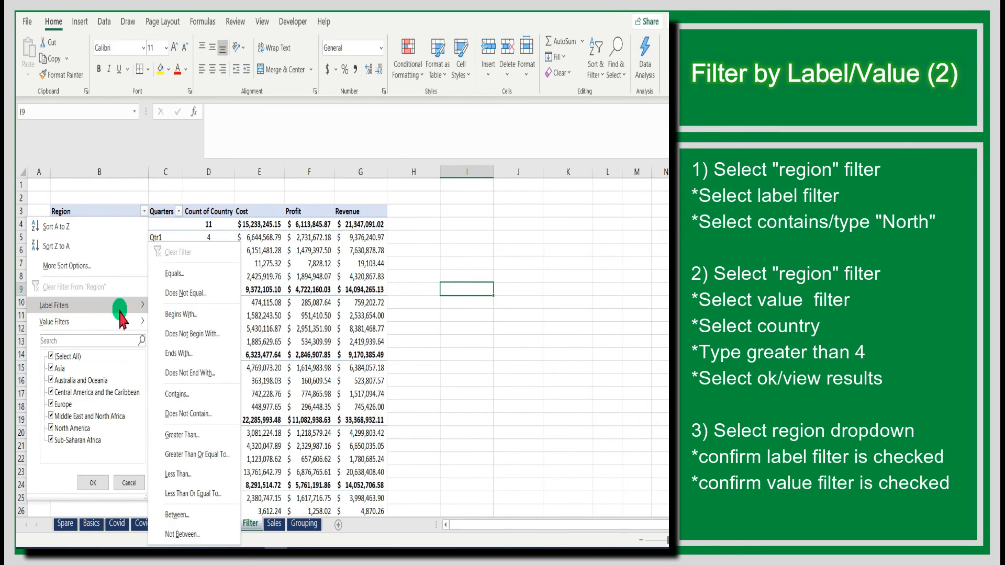
left_click(177, 394)
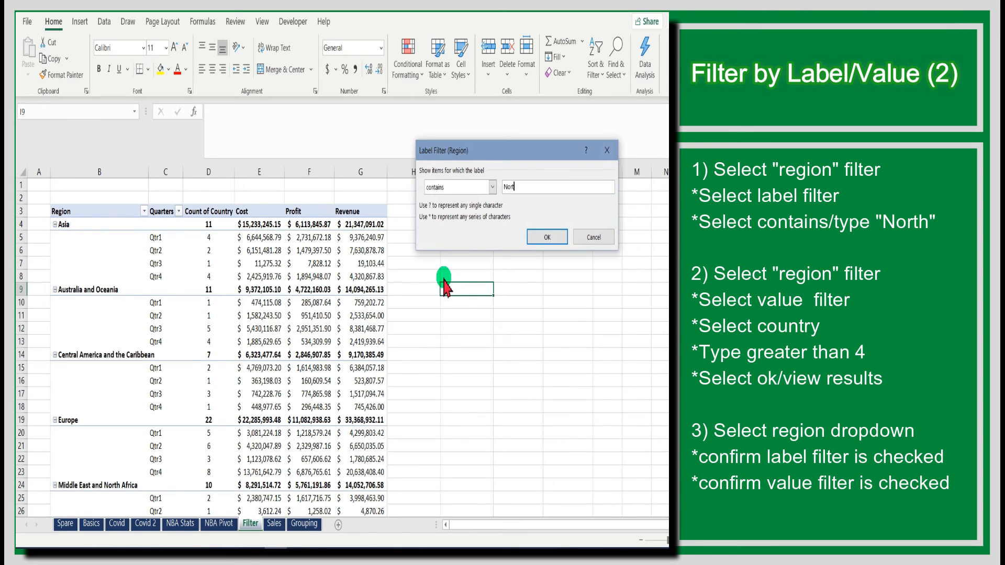
key("Return")
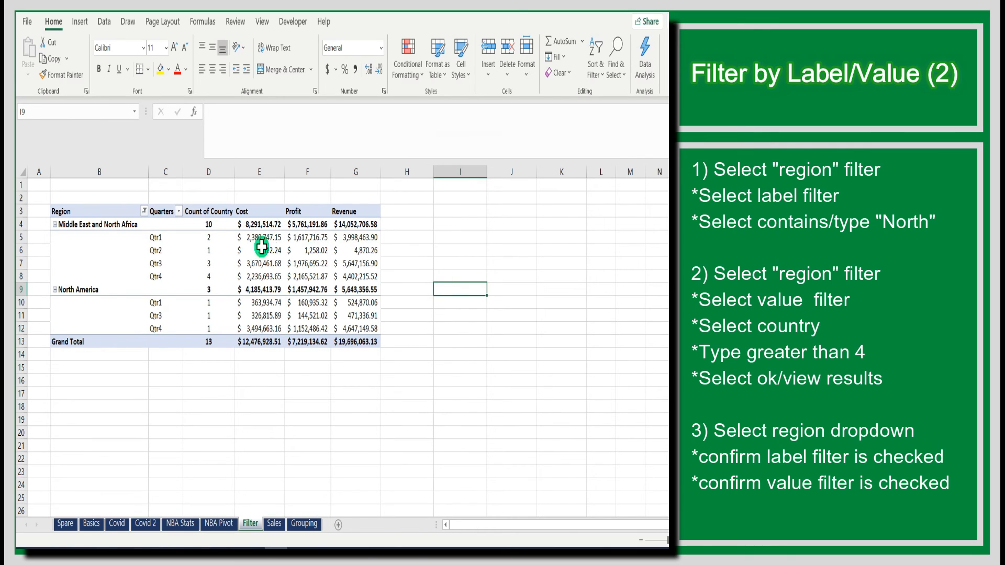
Add a Region value filter showing only regions whose Count of Country is greater than 4
left_click(144, 211)
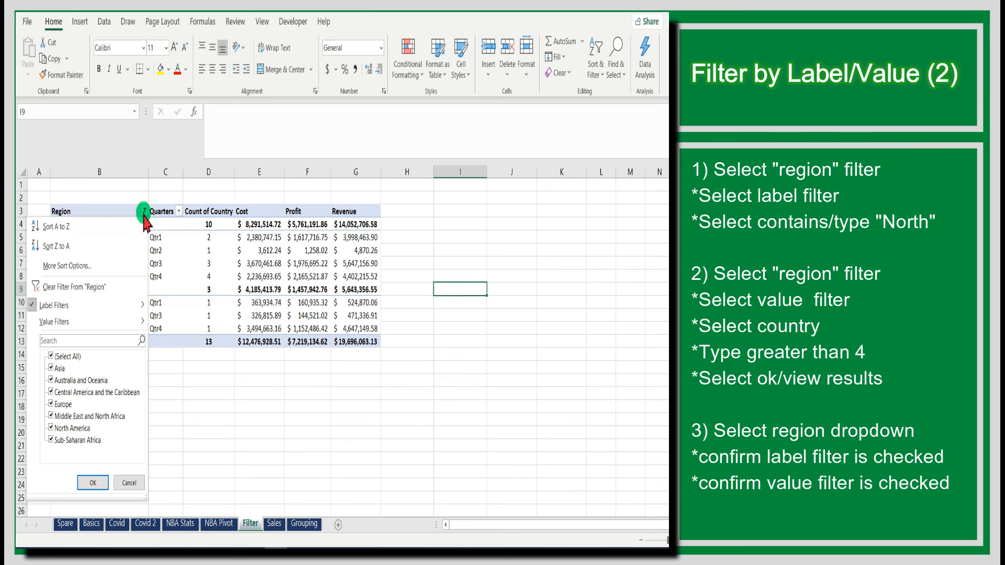
mouse_move(111, 323)
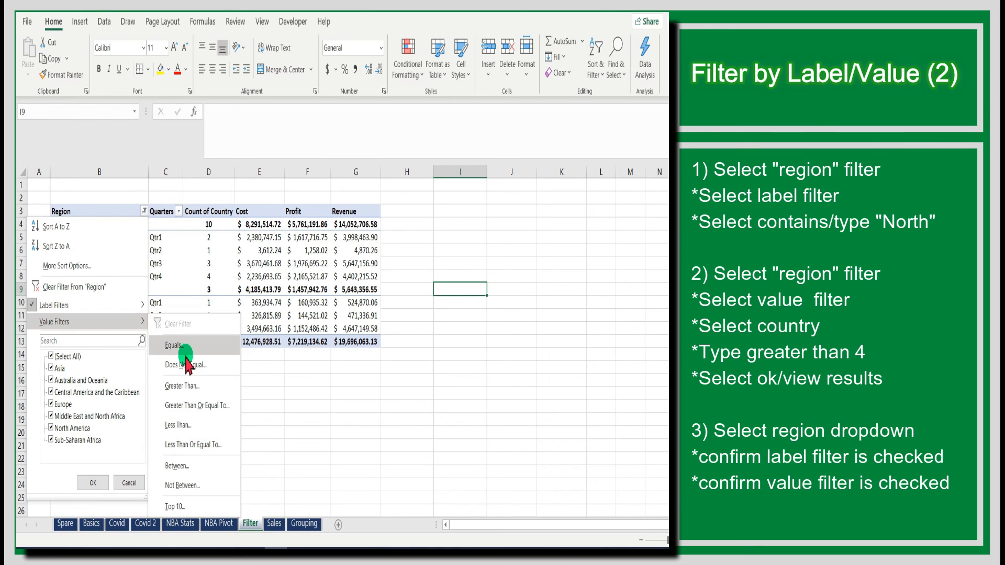
left_click(184, 387)
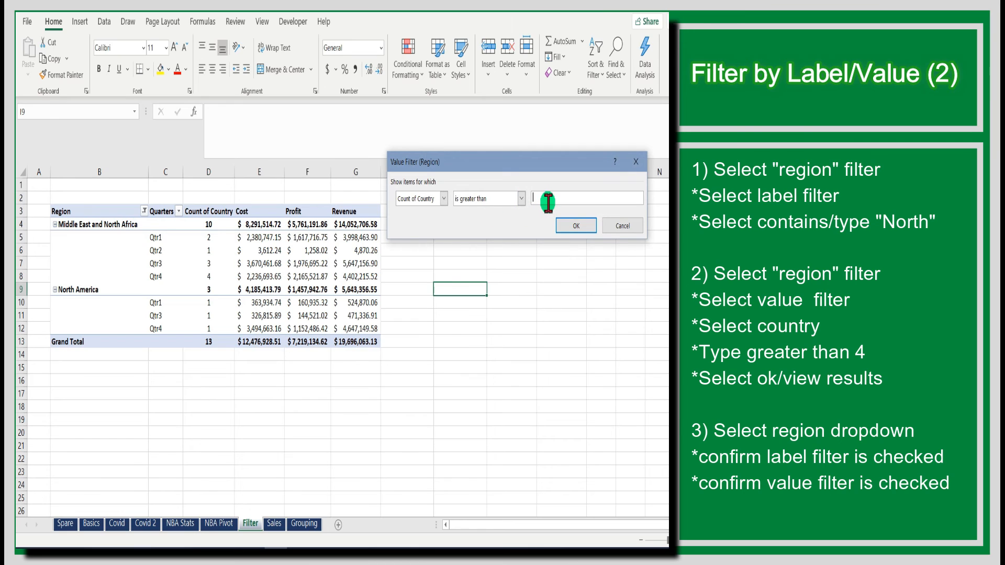
type("4")
left_click(575, 226)
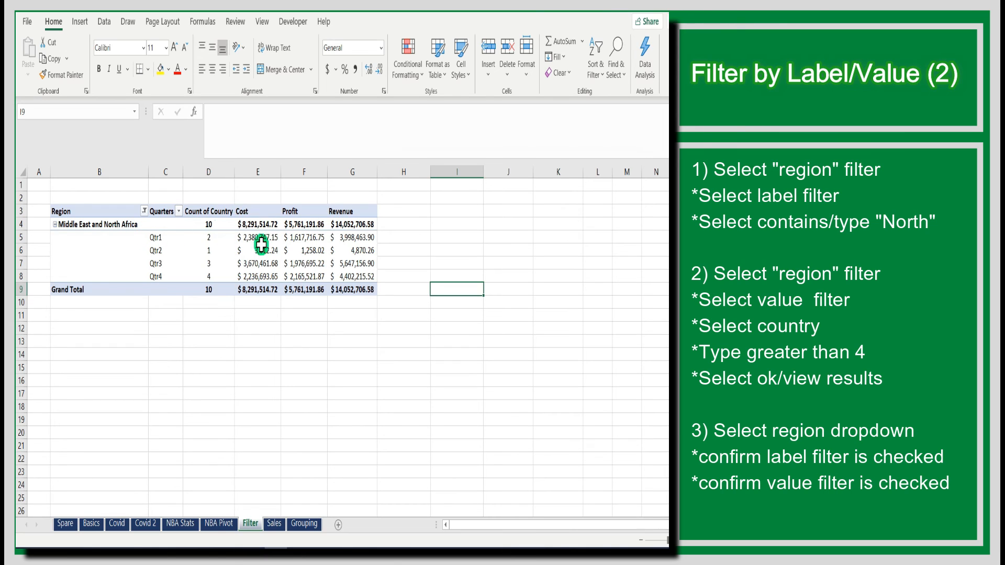
Open the Region filter menu to check which label and value filters are active
mouse_move(258, 242)
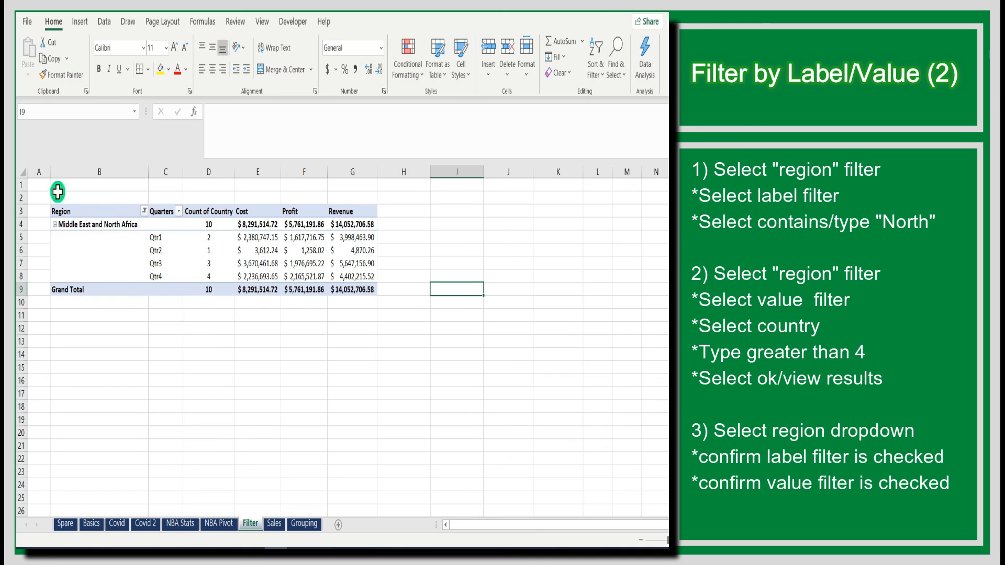
left_click(144, 211)
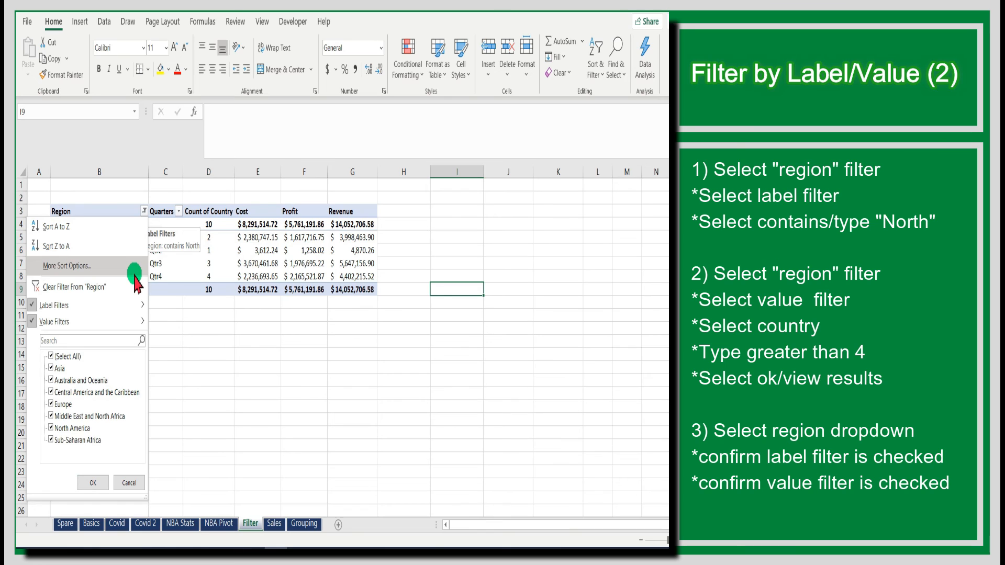
mouse_move(127, 319)
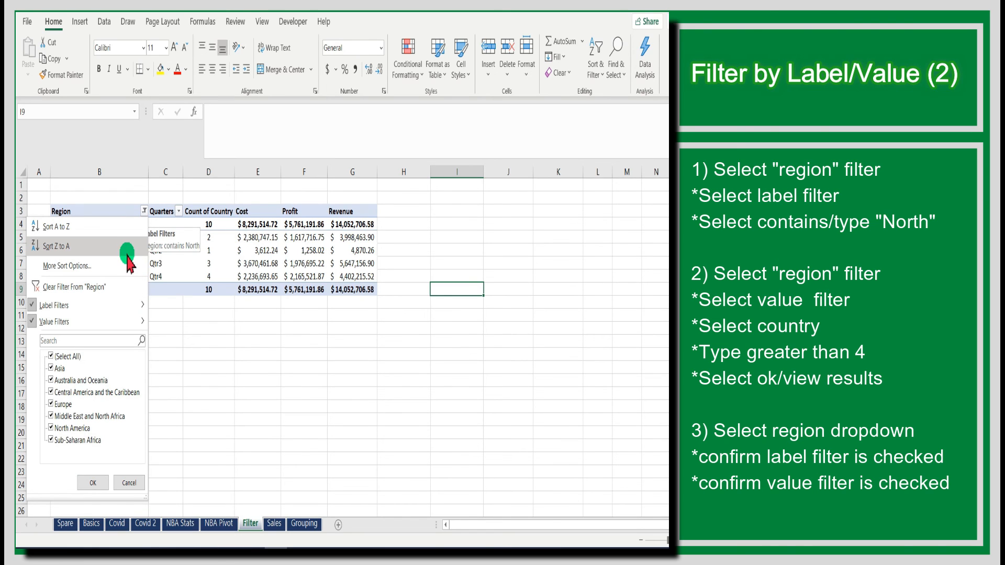
left_click(297, 346)
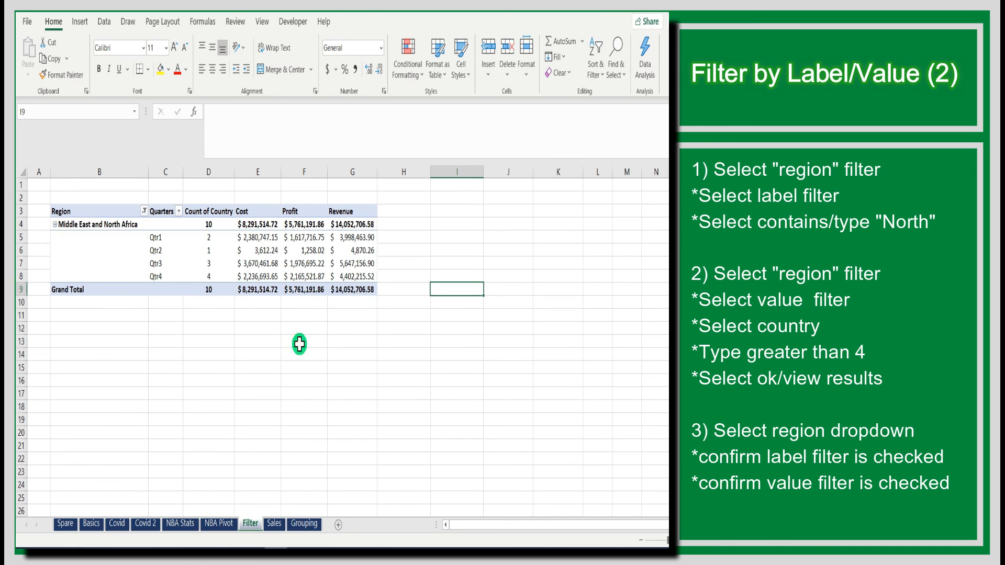